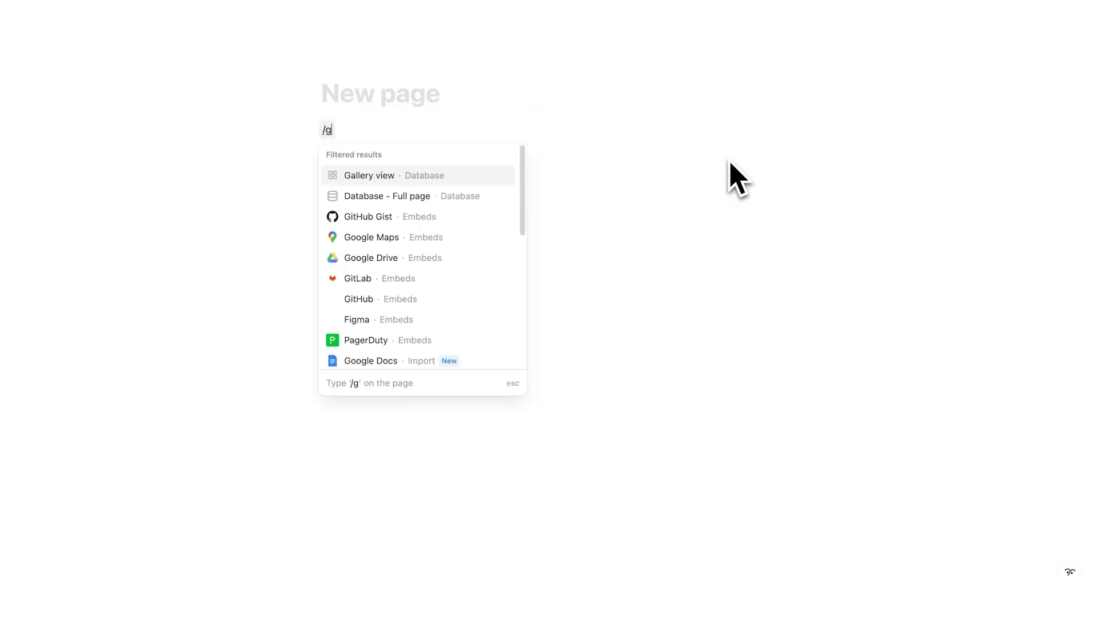
Insert a gallery database and create a new card page titled 'blah' in it.
{"action": "left_click", "coordinate": [475, 178]}
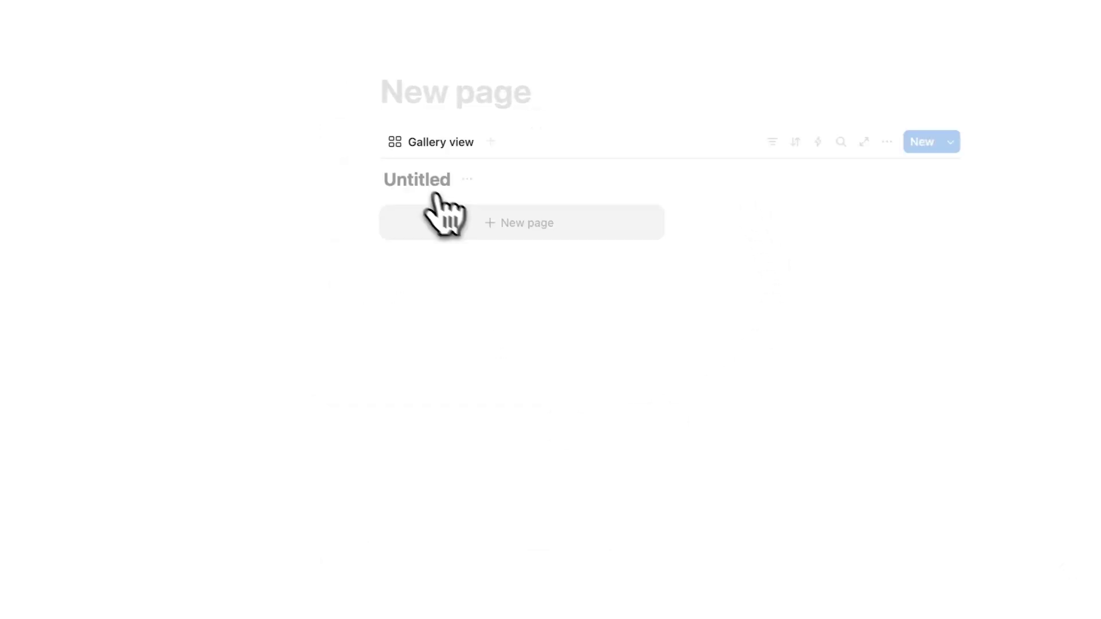
{"action": "left_click", "coordinate": [473, 239]}
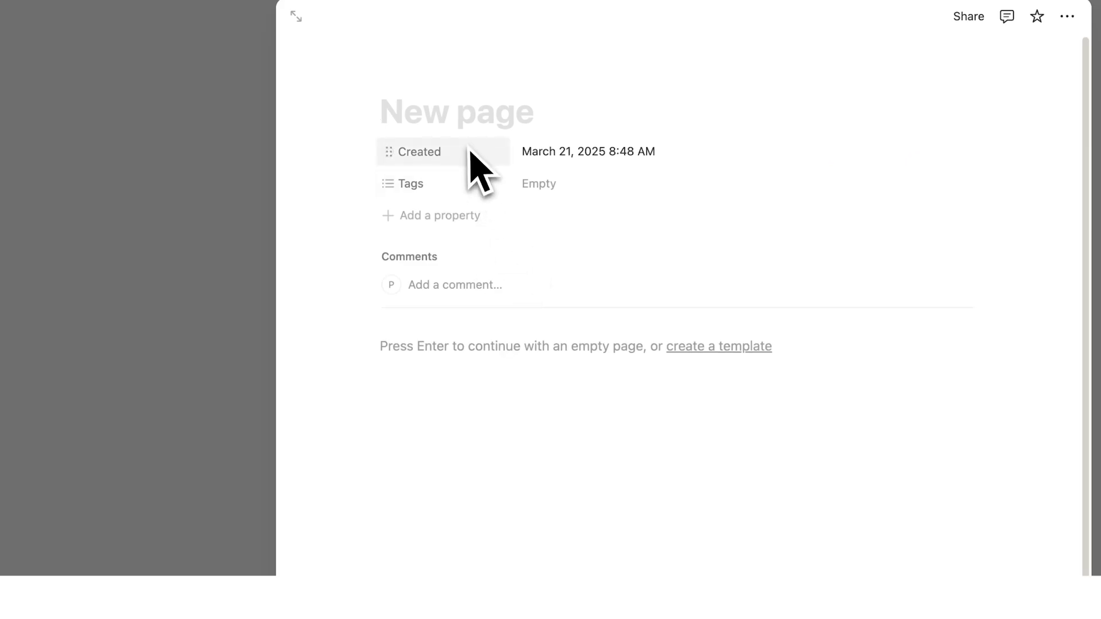
{"action": "key", "text": "Return"}
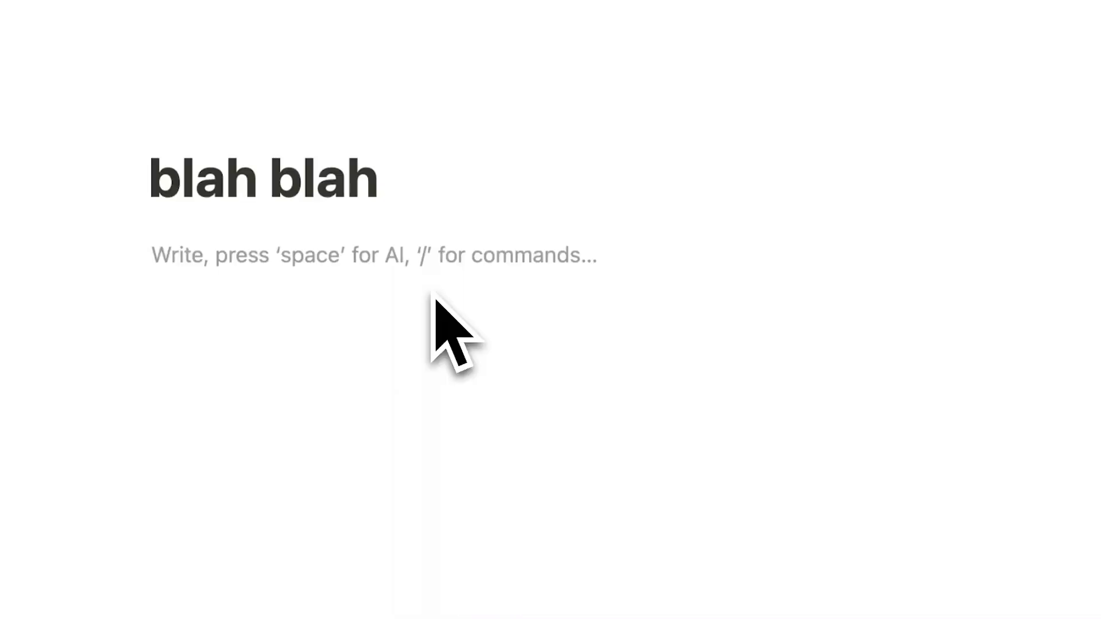
Add a breadcrumb to blah blah, go back to New page, and start another gallery page.
{"action": "type", "text": "/brea"}
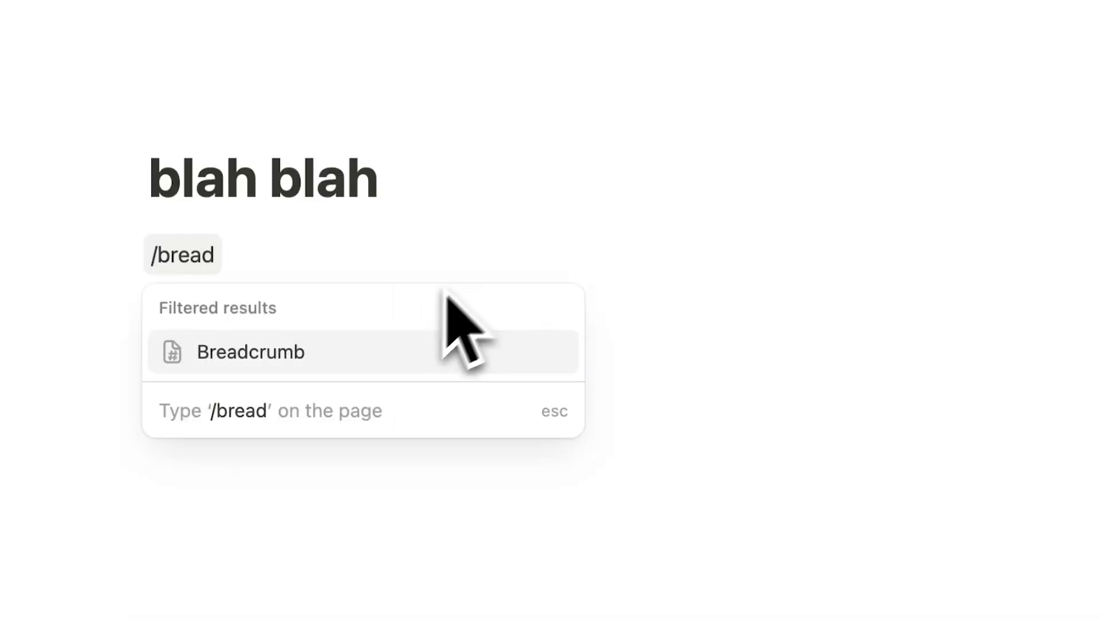
{"action": "type", "text": "d"}
{"action": "left_click", "coordinate": [349, 361]}
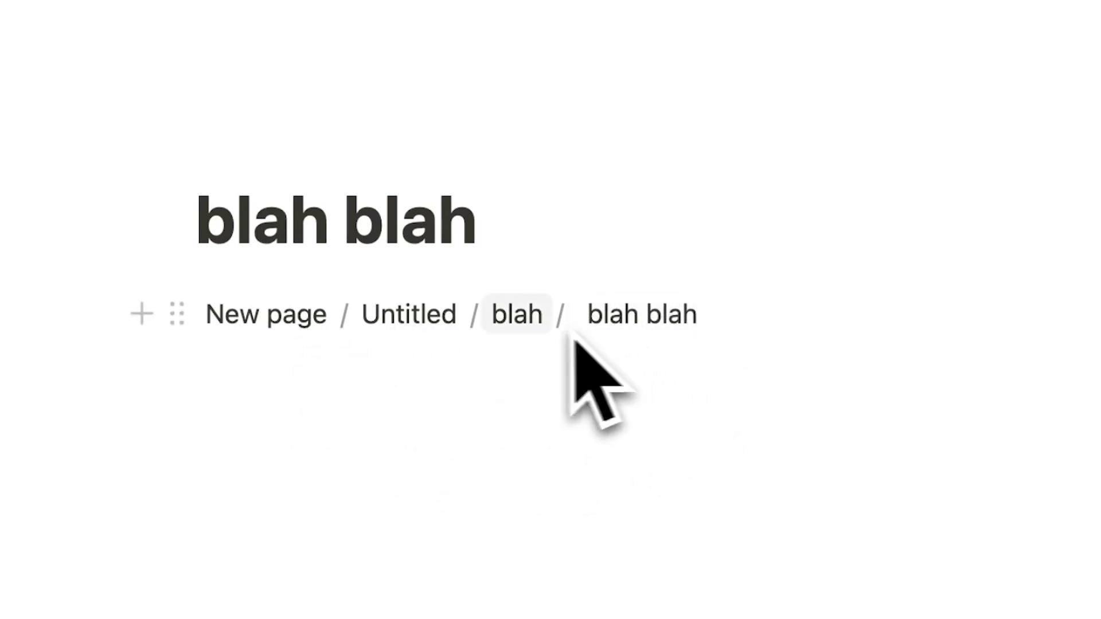
{"action": "left_click", "coordinate": [361, 100]}
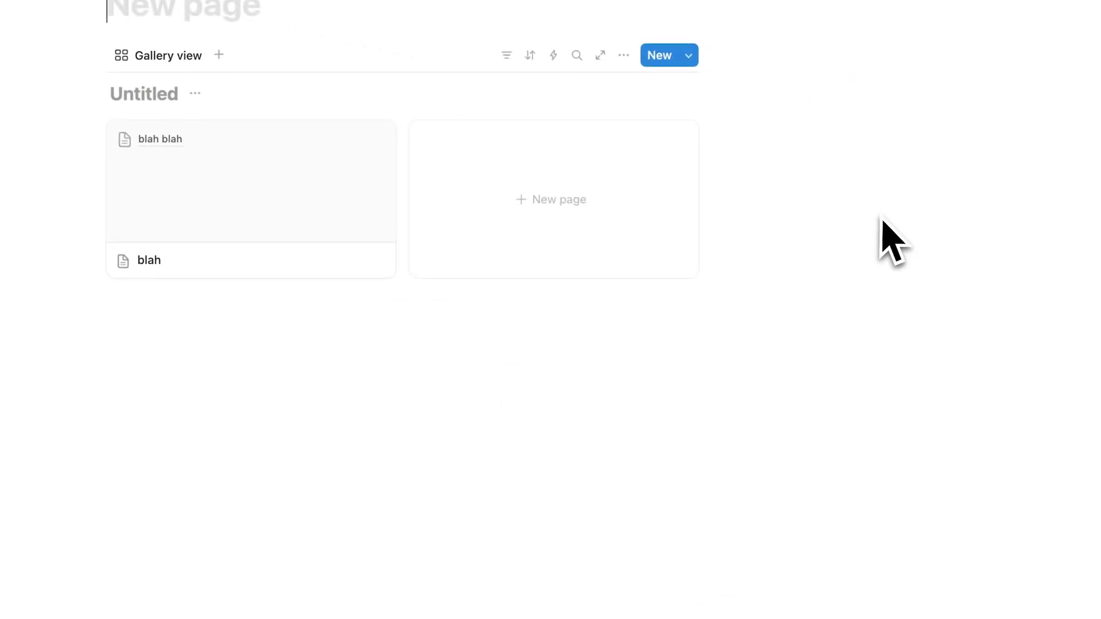
{"action": "left_click", "coordinate": [444, 263]}
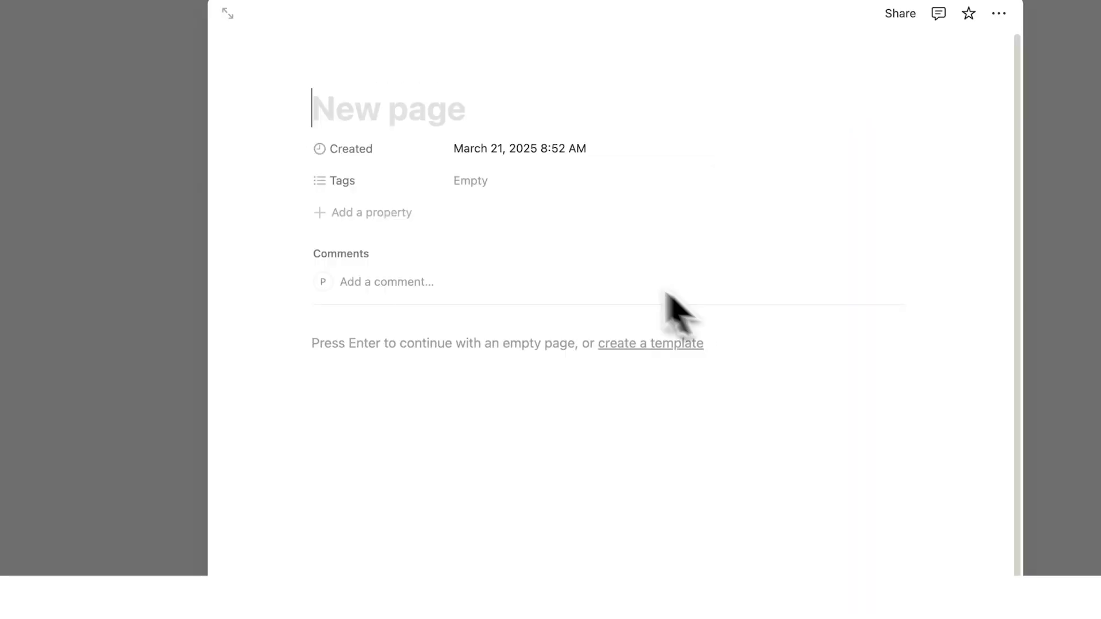
Title the new gallery page 'Report' and type 'words go here' in its body.
{"action": "type", "text": "R"}
{"action": "type", "text": "eport"}
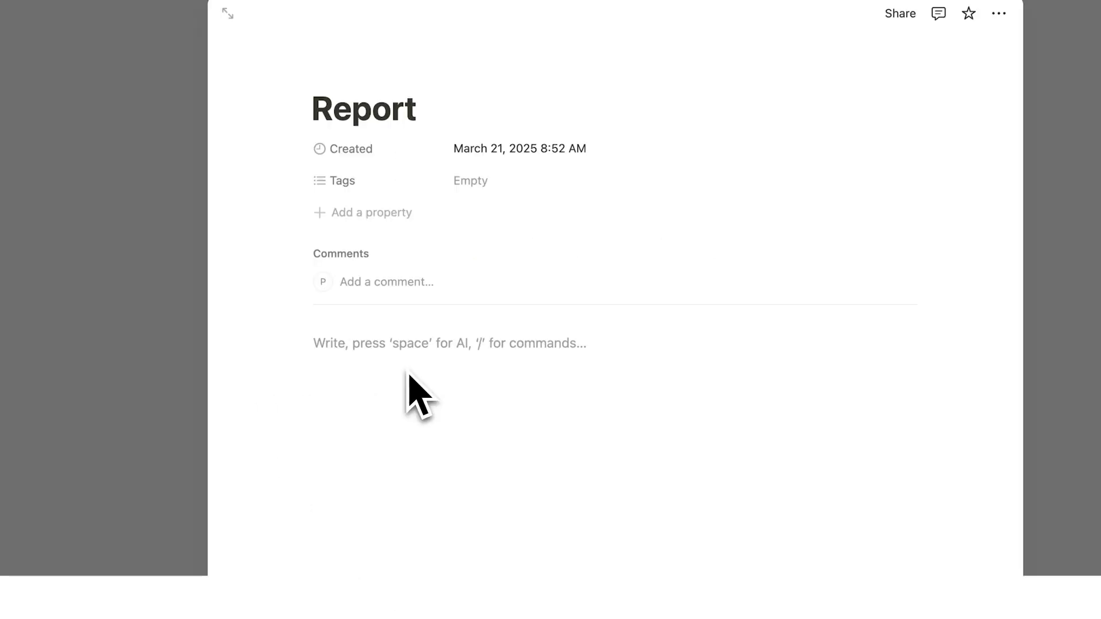
{"action": "type", "text": "o here"}
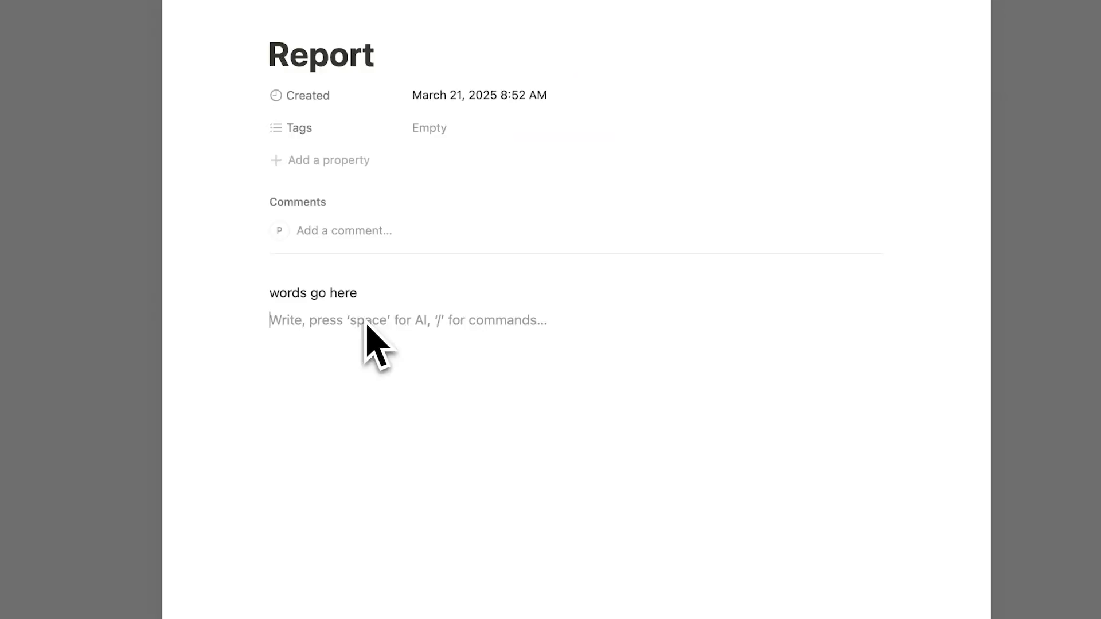
Insert a /link to the Presentation page below the Report text.
{"action": "type", "text": "/link"}
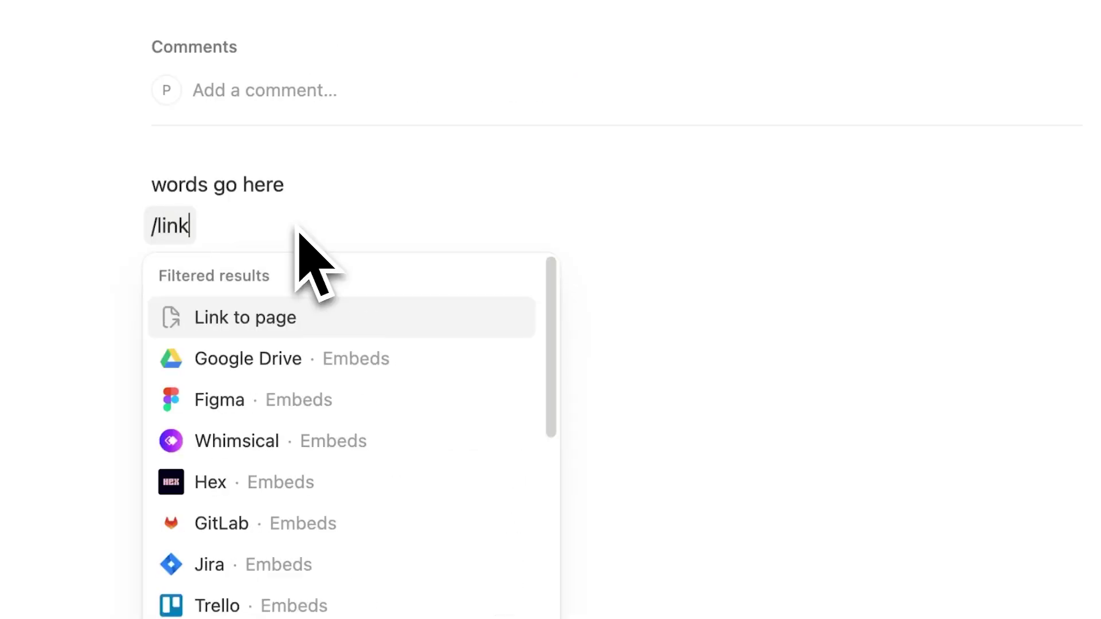
{"action": "mouse_move", "coordinate": [313, 299]}
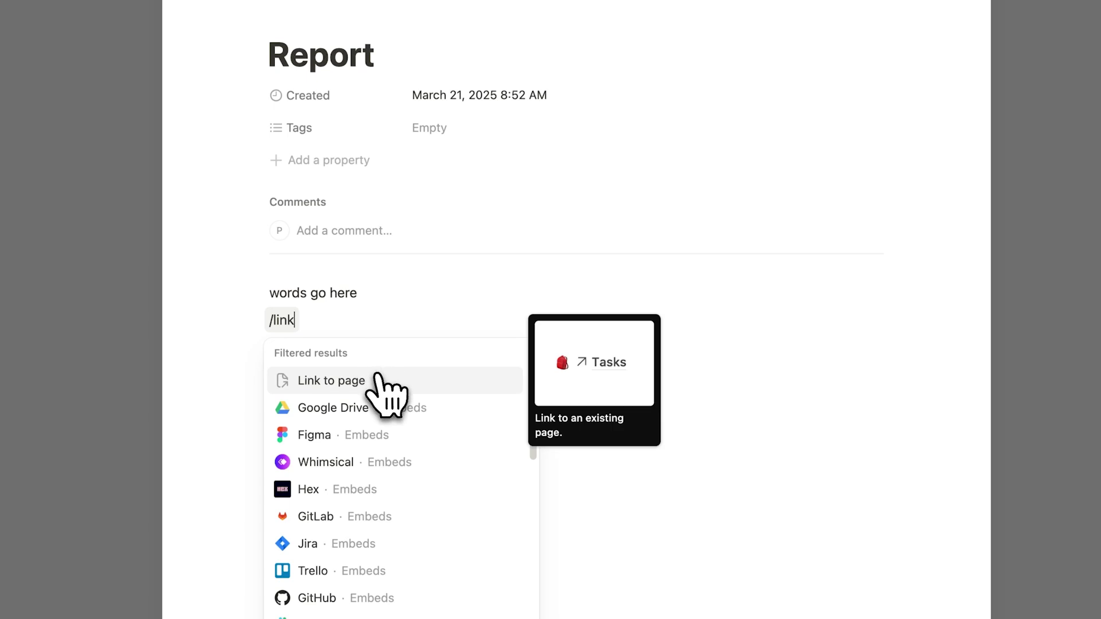
{"action": "left_click", "coordinate": [377, 379]}
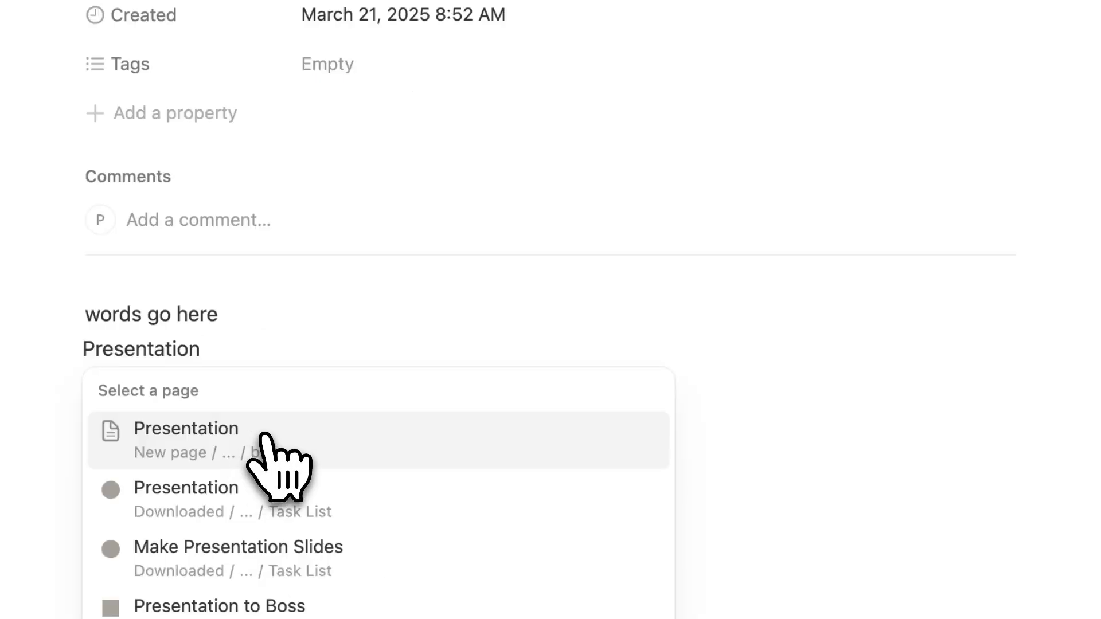
{"action": "left_click", "coordinate": [266, 442]}
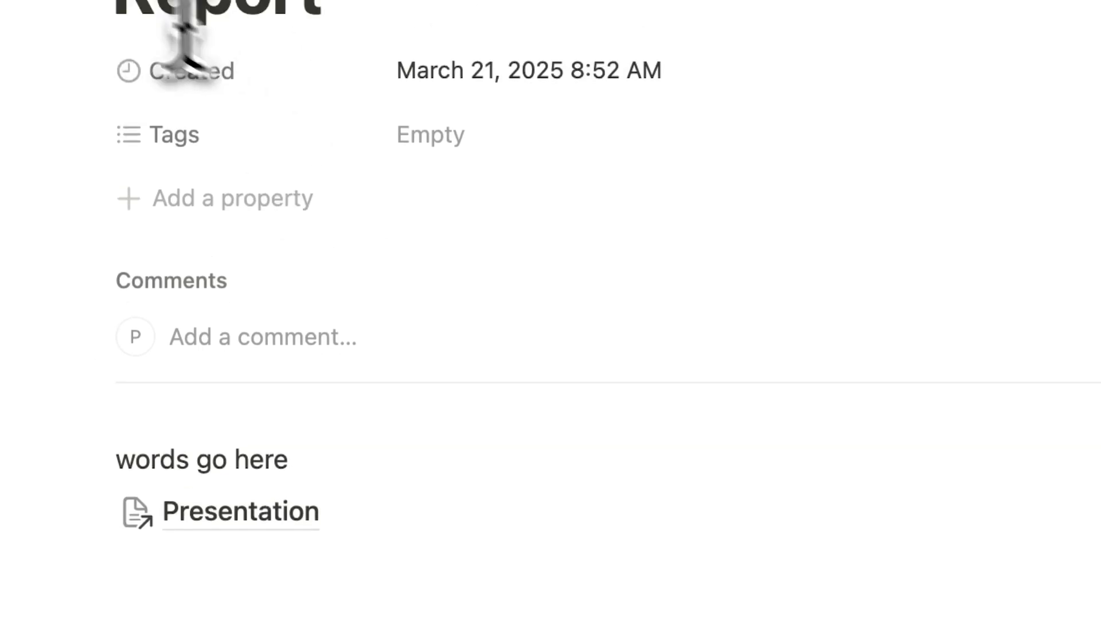
Start a new empty line below the link and open the linked Presentation page.
{"action": "left_click_drag", "start_coordinate": [115, 140], "coordinate": [344, 283]}
{"action": "left_click", "coordinate": [363, 614]}
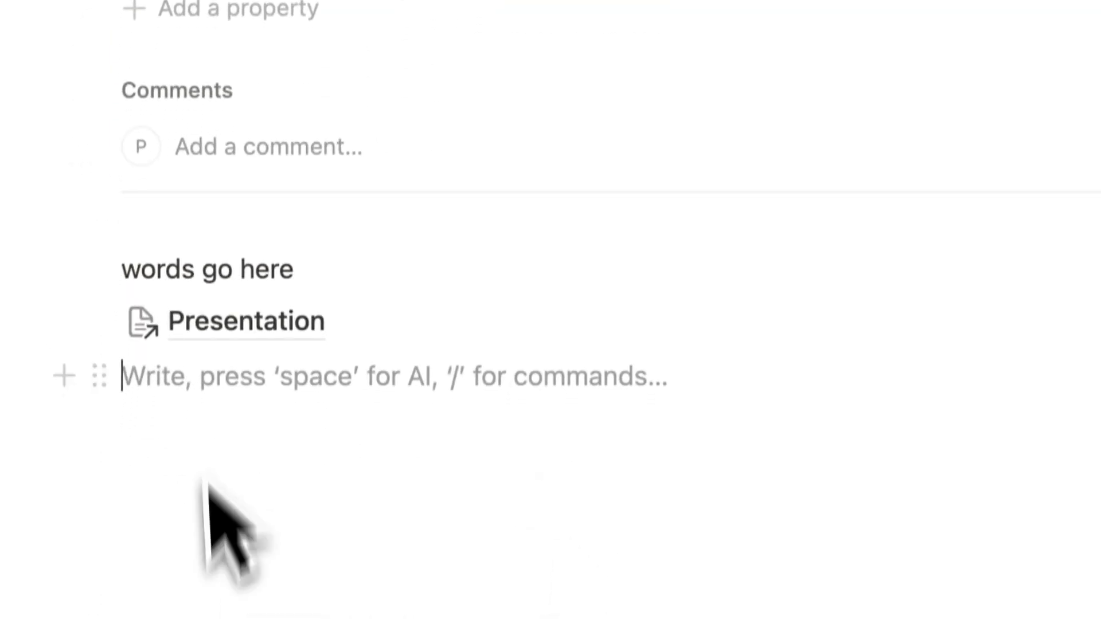
{"action": "left_click", "coordinate": [244, 402]}
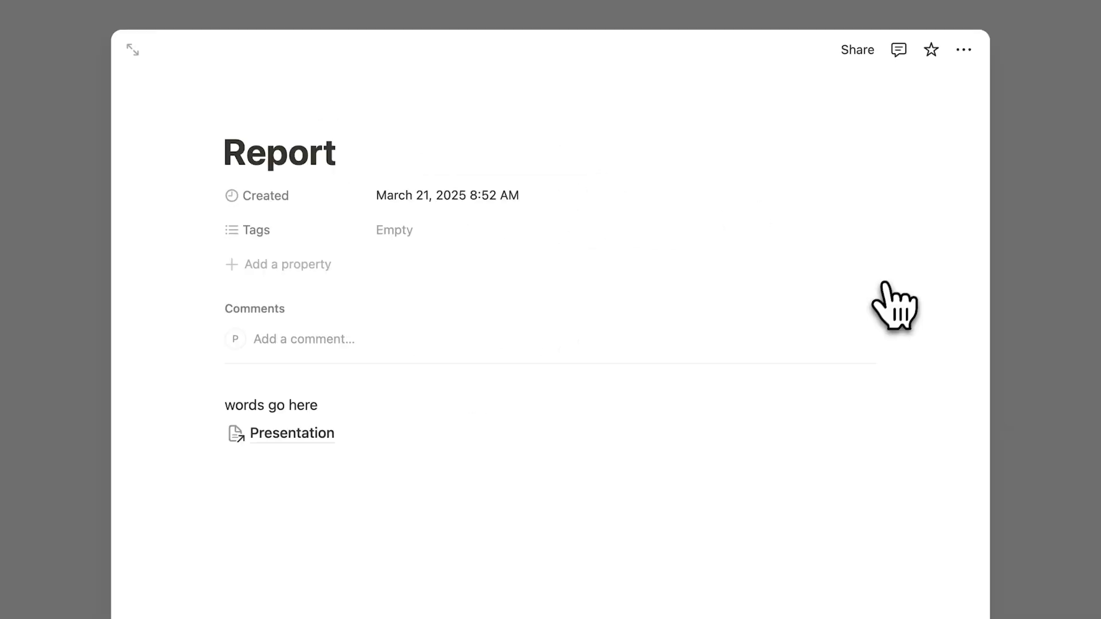
Star the Report page and reopen it from the sidebar's Favorites list.
{"action": "left_click", "coordinate": [910, 54]}
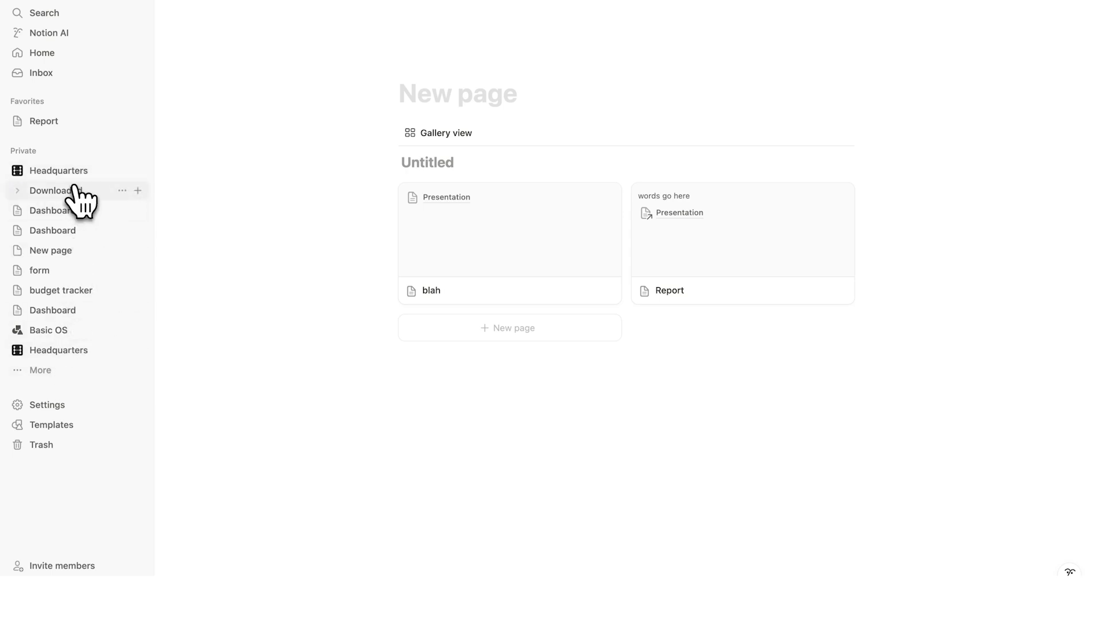
{"action": "left_click", "coordinate": [81, 125]}
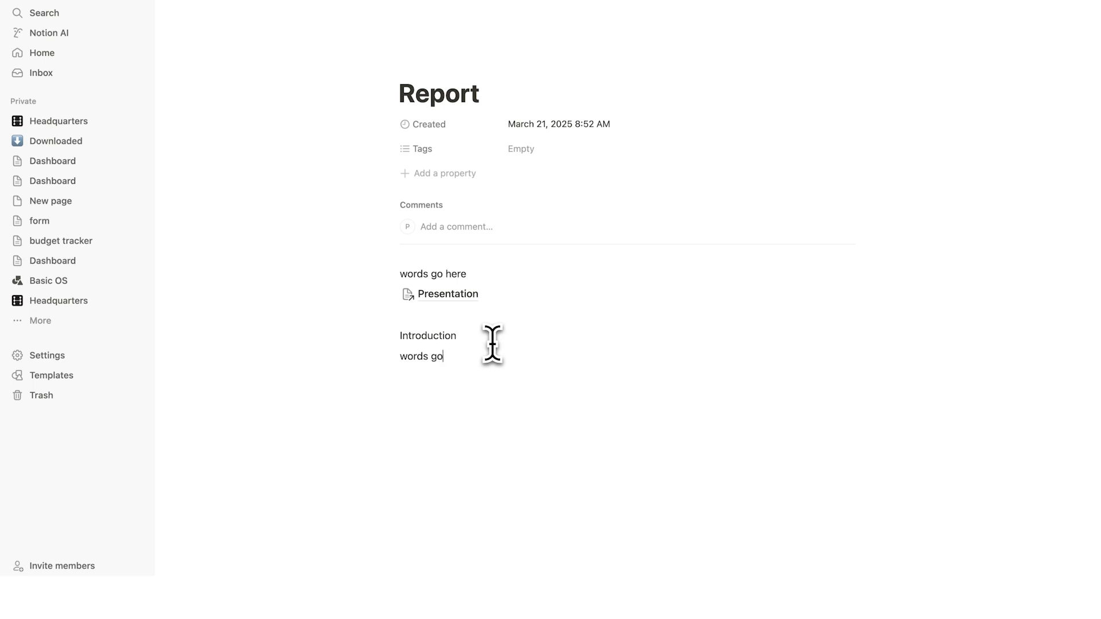
Paste in Body and Conclusion sections, each with a 'words go here' line.
{"action": "type", "text": "Body  Conclusion"}
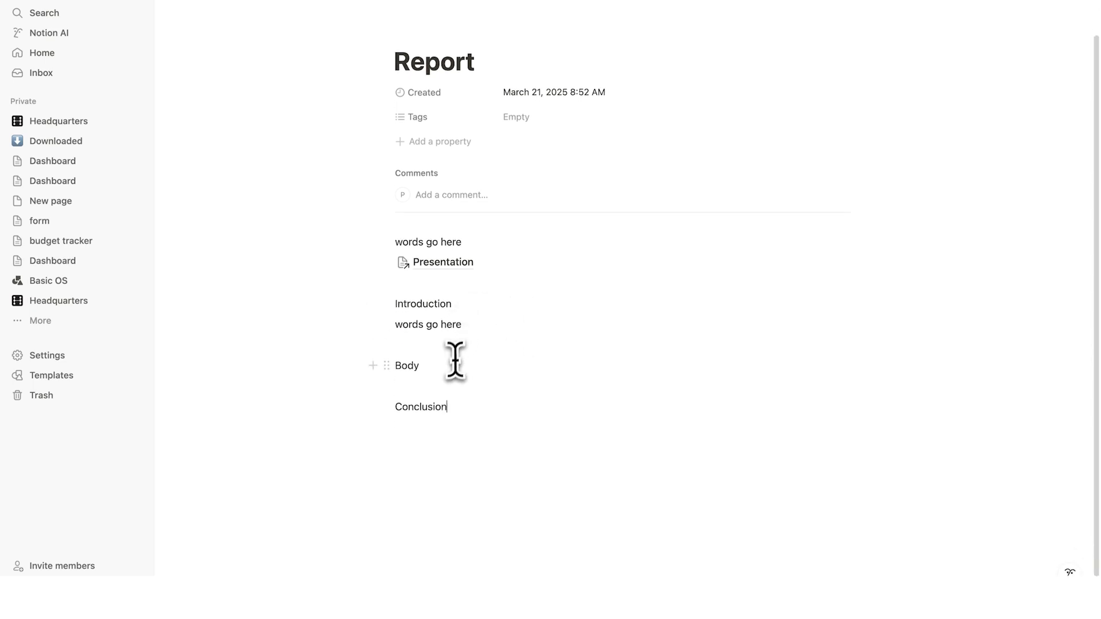
{"action": "triple_click", "coordinate": [453, 326]}
{"action": "left_click", "coordinate": [452, 357]}
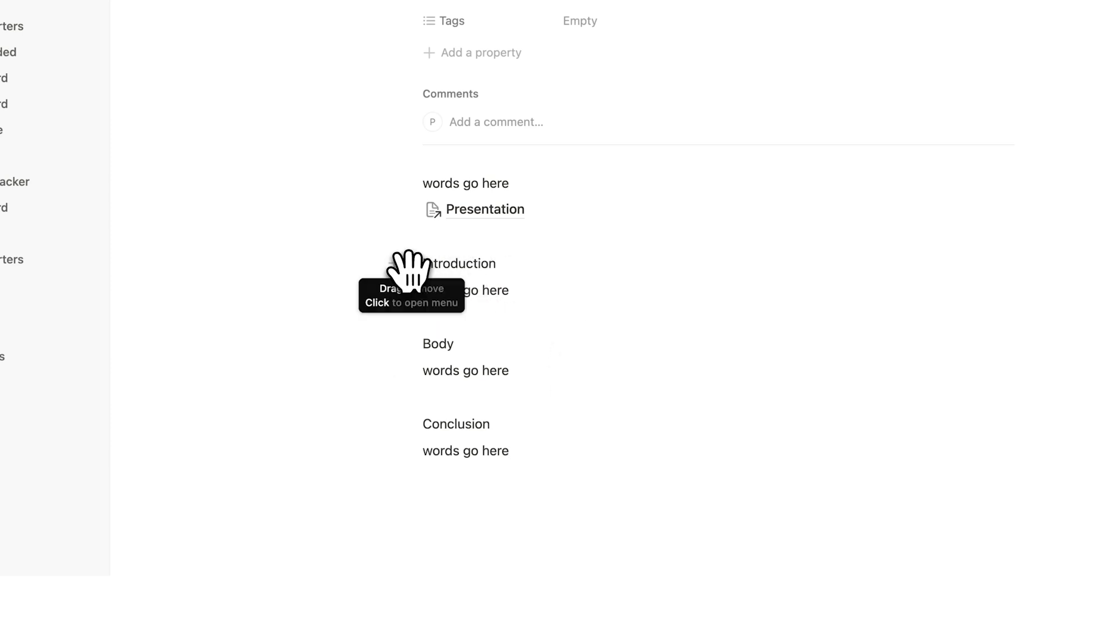
Turn the Introduction, Body and Conclusion lines into Heading 2.
{"action": "left_click", "coordinate": [409, 269]}
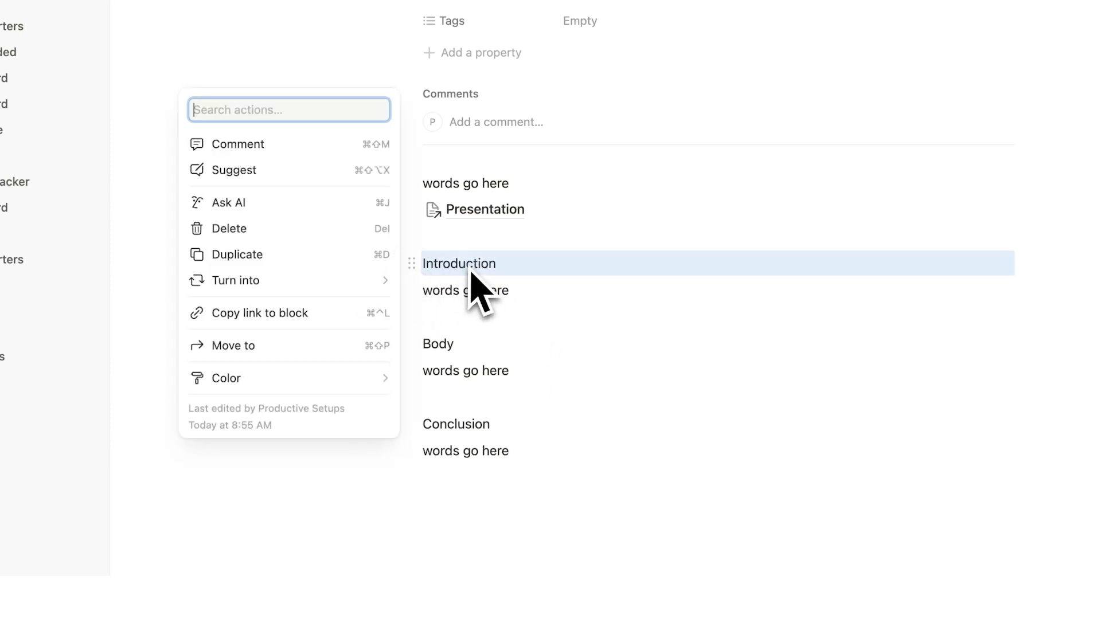
{"action": "mouse_move", "coordinate": [368, 287]}
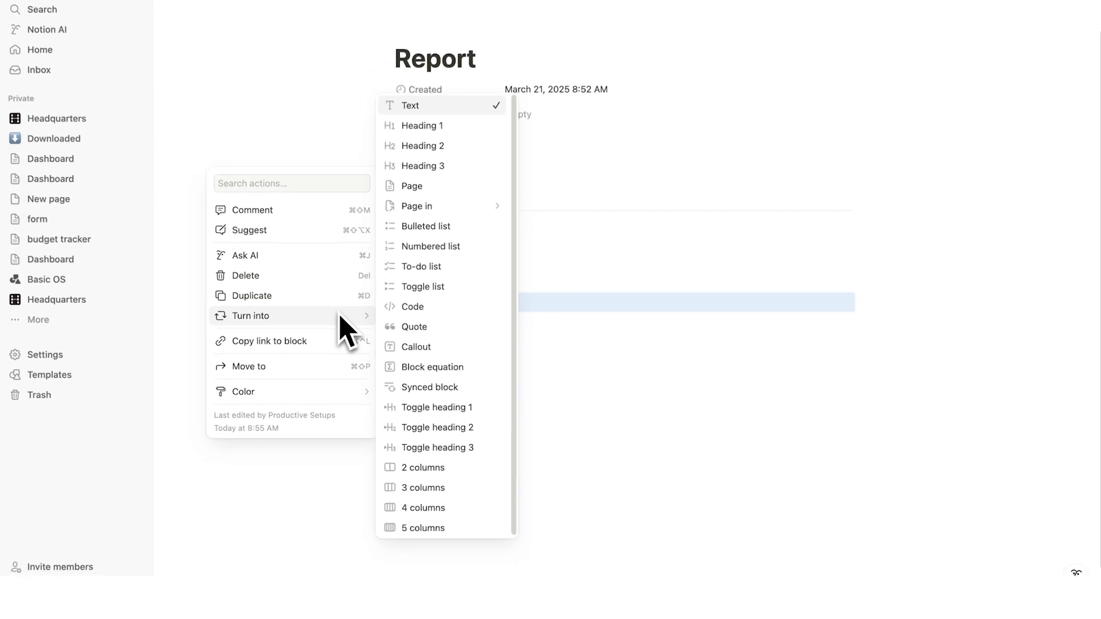
{"action": "left_click", "coordinate": [447, 150]}
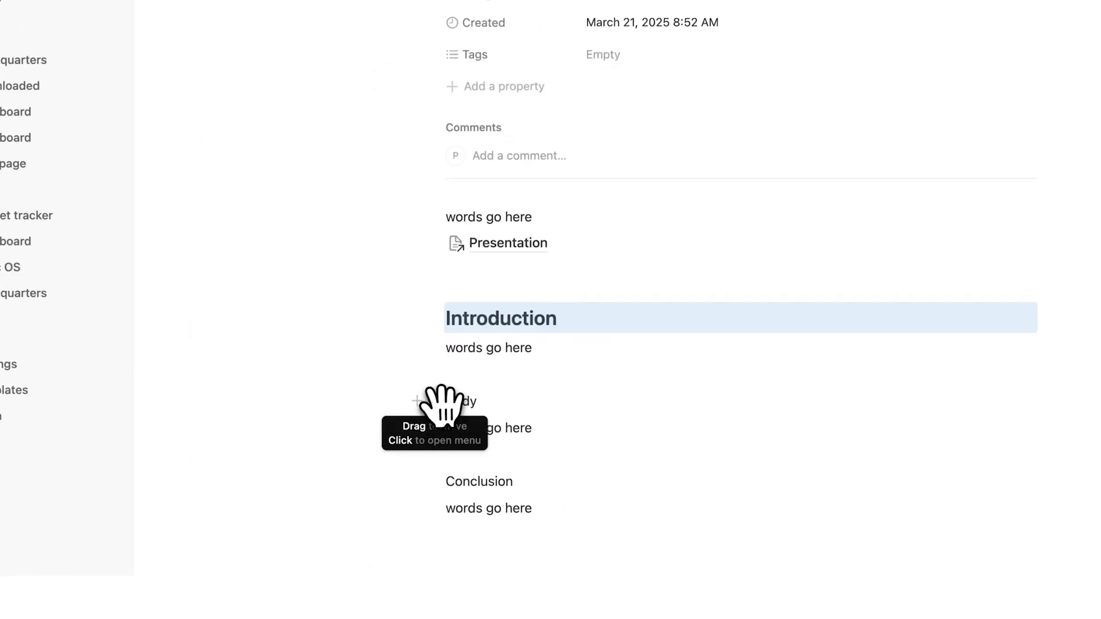
{"action": "left_click", "coordinate": [390, 386]}
{"action": "mouse_move", "coordinate": [387, 393]}
{"action": "left_click", "coordinate": [453, 147]}
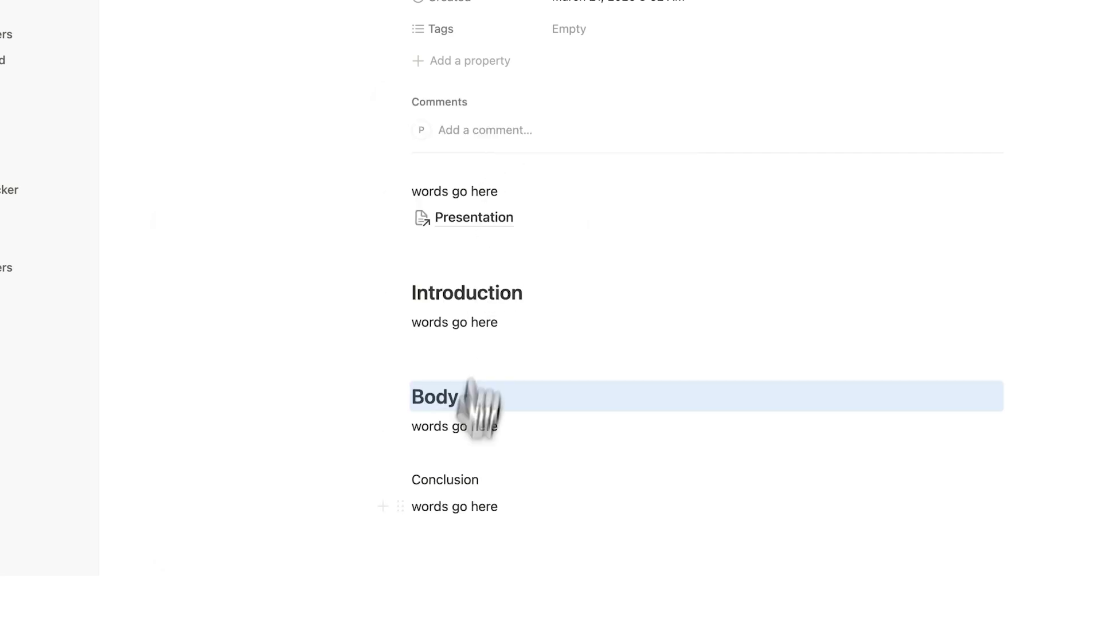
{"action": "left_click", "coordinate": [400, 479]}
{"action": "mouse_move", "coordinate": [390, 497]}
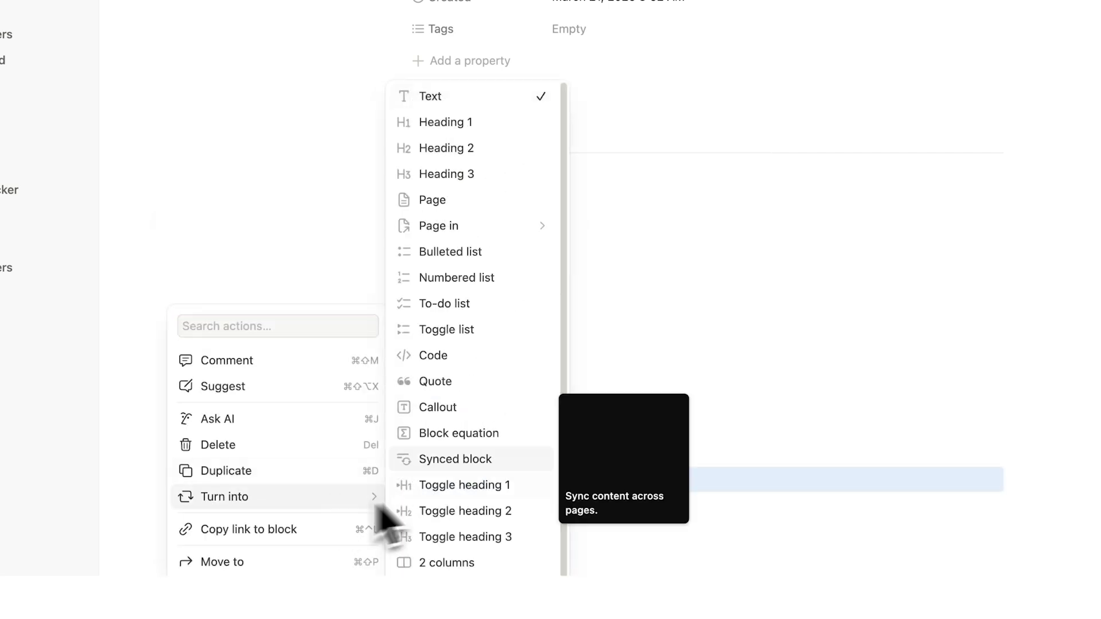
{"action": "left_click", "coordinate": [450, 148]}
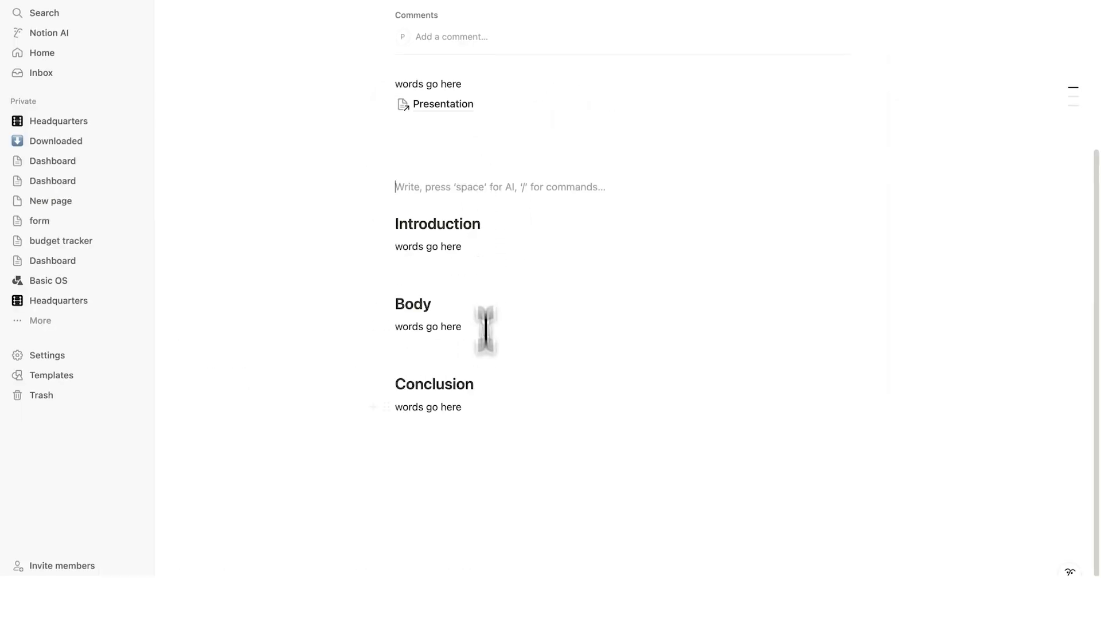
Insert a table of contents above Introduction and select the Introduction, Body and Conclusion headings.
{"action": "left_click", "coordinate": [483, 150]}
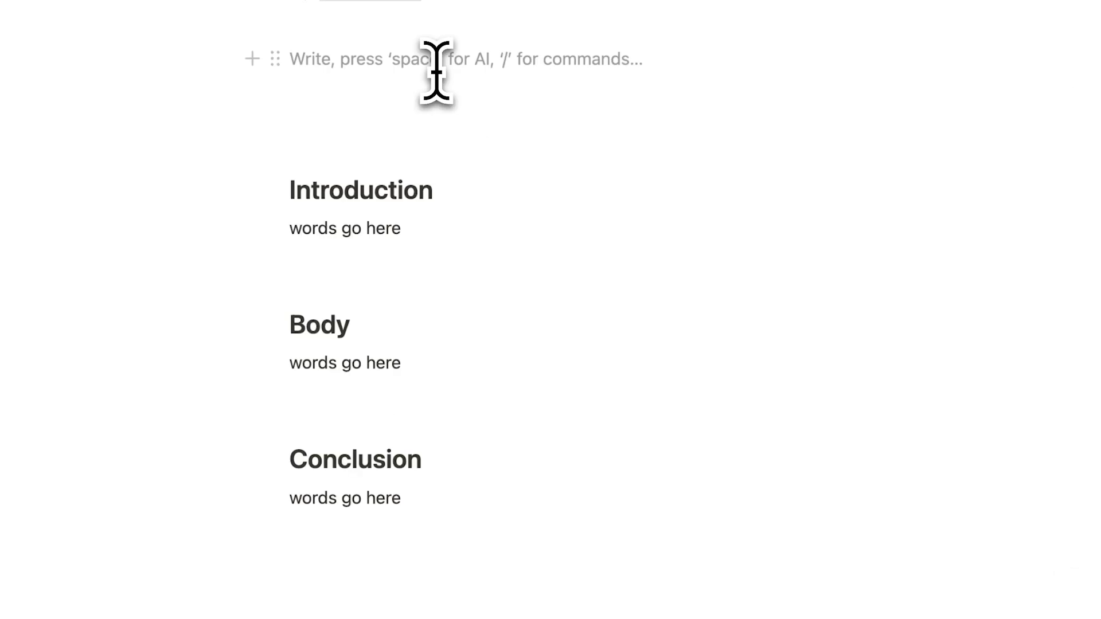
{"action": "type", "text": "/table"}
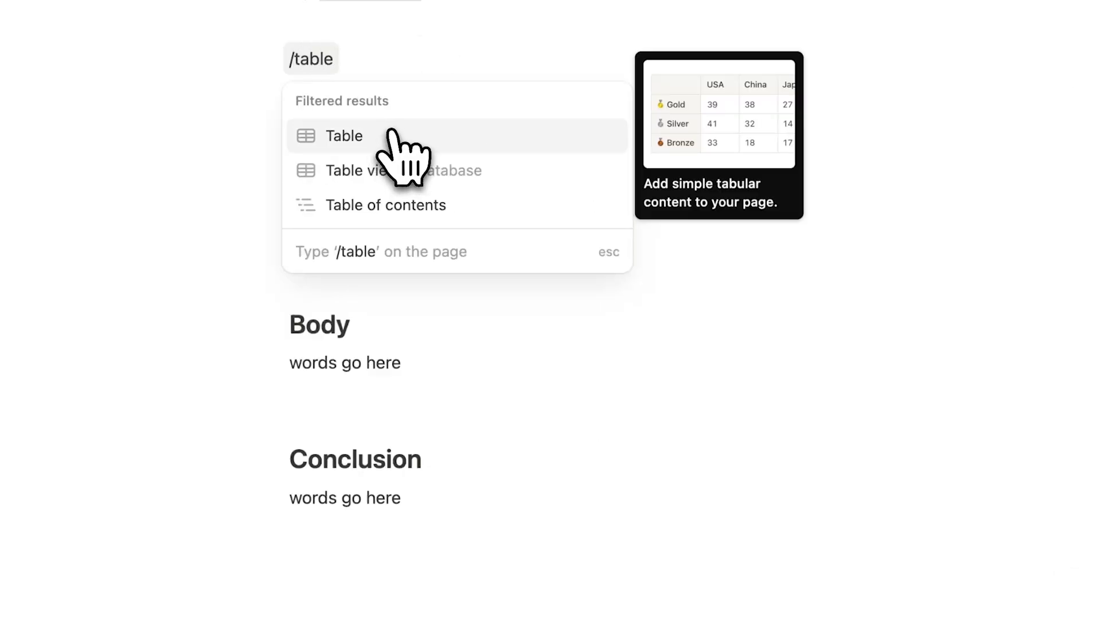
{"action": "left_click", "coordinate": [465, 204]}
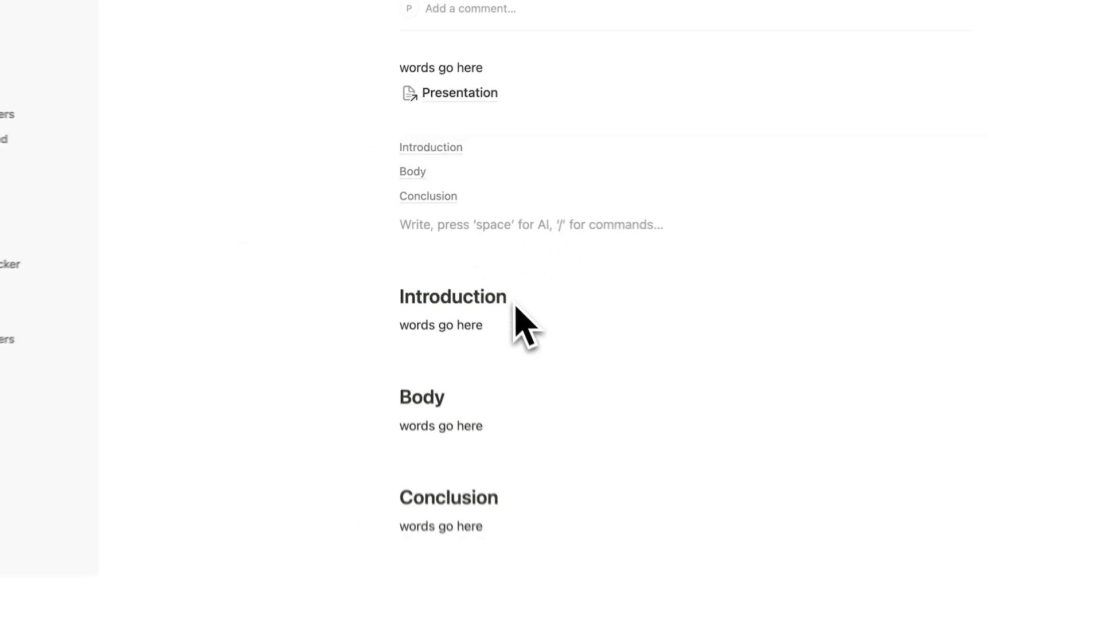
{"action": "left_click", "coordinate": [480, 303]}
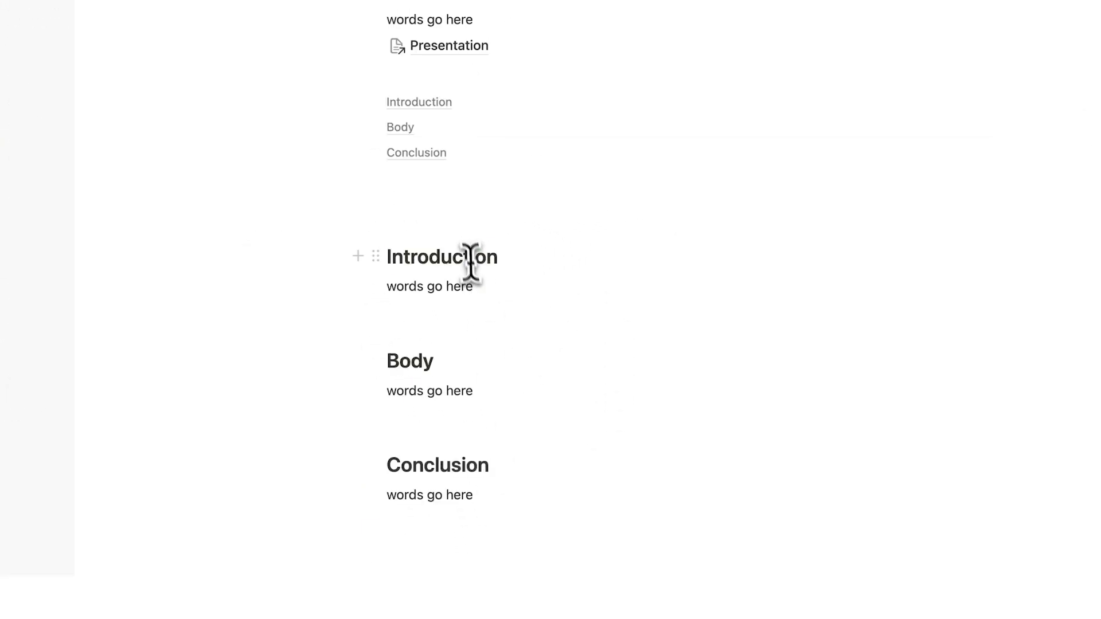
{"action": "double_click", "coordinate": [470, 258]}
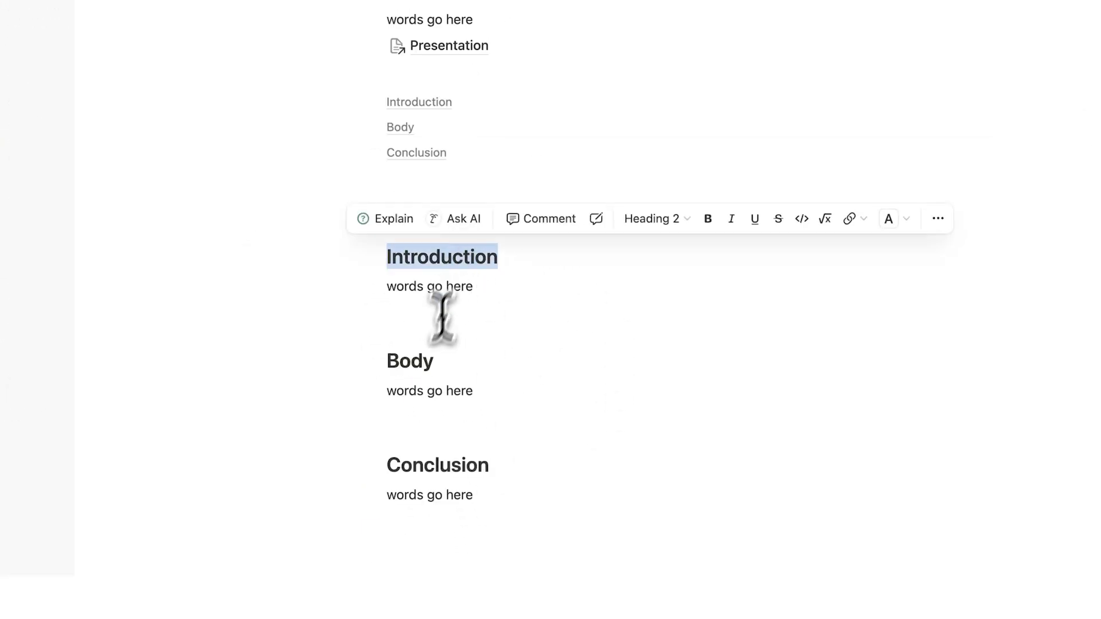
{"action": "double_click", "coordinate": [421, 362]}
{"action": "double_click", "coordinate": [450, 463]}
{"action": "scroll", "coordinate": [574, 402], "scroll_direction": "up", "scroll_amount": 6}
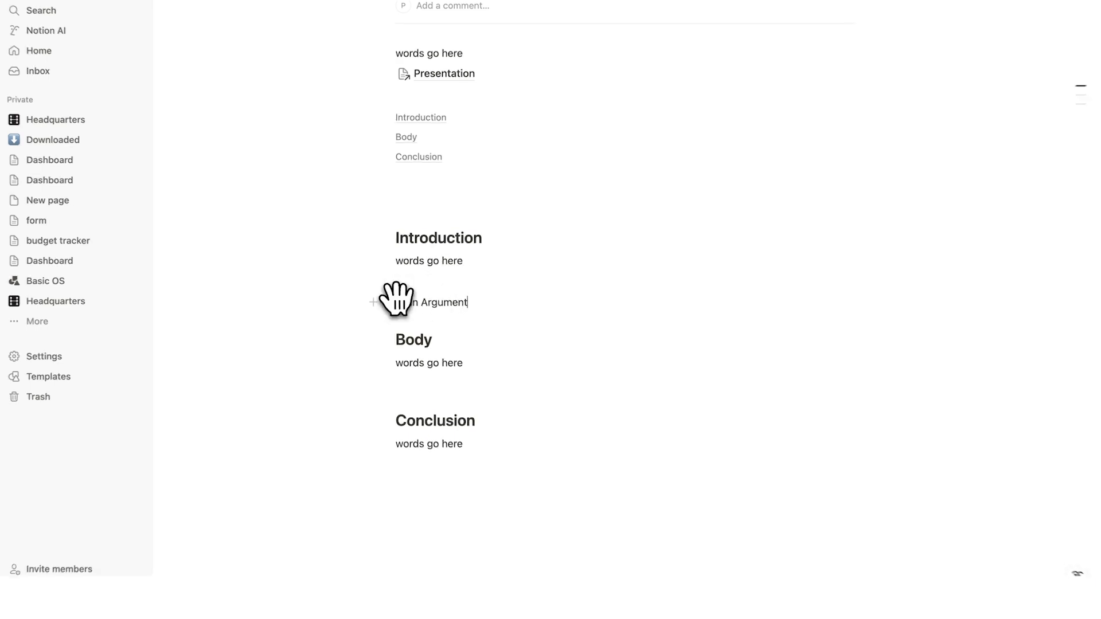
Make Main Argument a Heading 1 and bring up the Conclusion heading's block options.
{"action": "left_click", "coordinate": [387, 301]}
{"action": "mouse_move", "coordinate": [339, 322]}
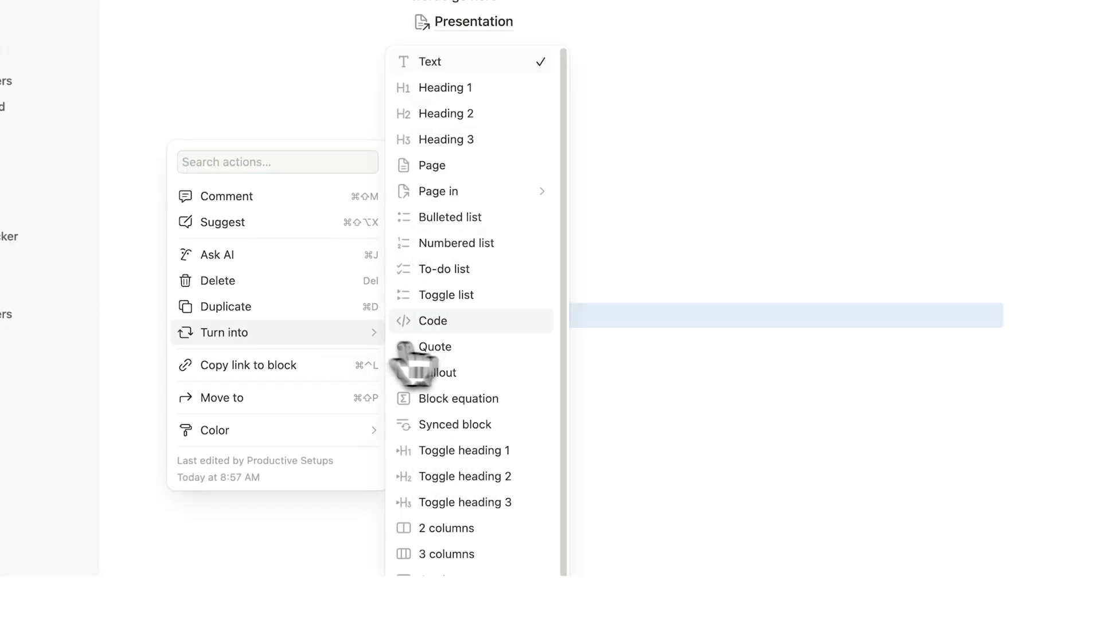
{"action": "left_click", "coordinate": [490, 92]}
{"action": "scroll", "coordinate": [534, 230], "scroll_direction": "up", "scroll_amount": 1}
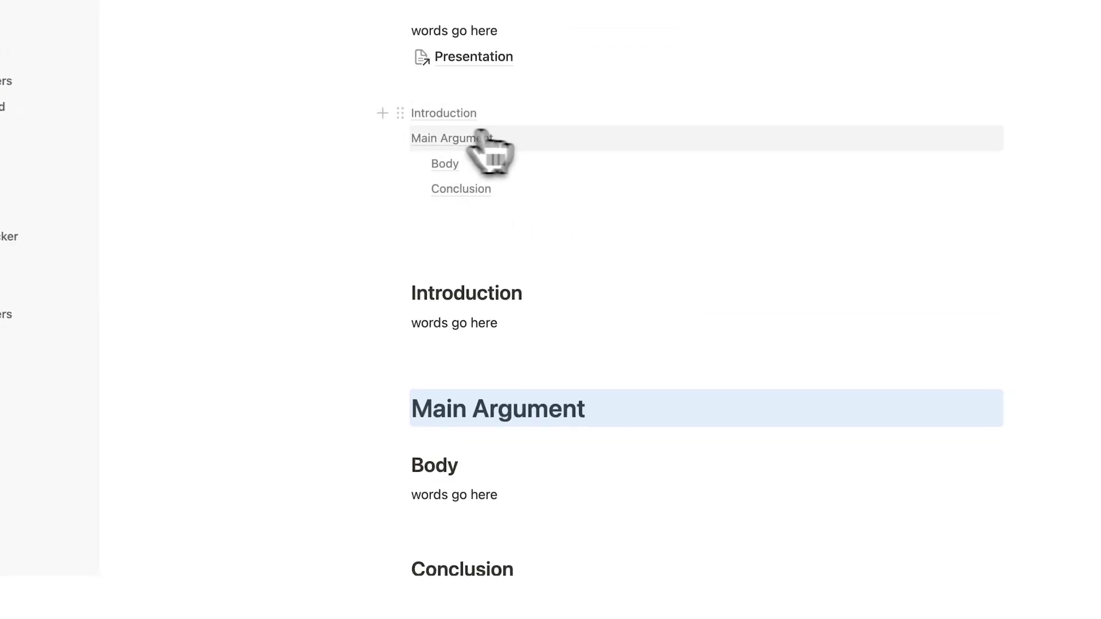
{"action": "left_click", "coordinate": [611, 405]}
{"action": "scroll", "coordinate": [611, 404], "scroll_direction": "down", "scroll_amount": 3}
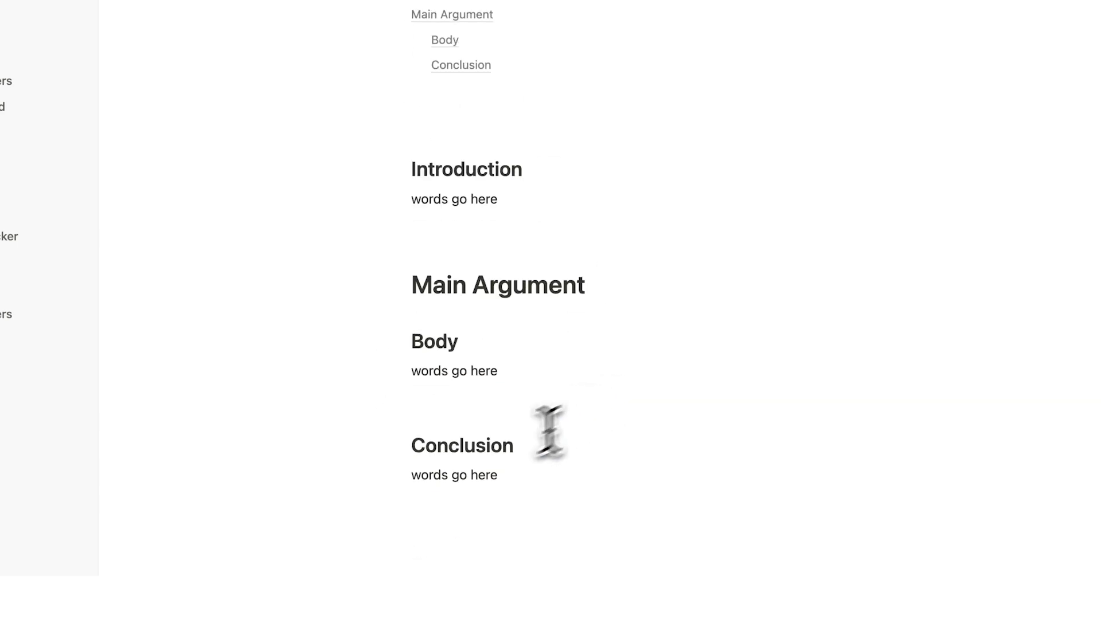
{"action": "left_click", "coordinate": [401, 447]}
{"action": "mouse_move", "coordinate": [367, 463]}
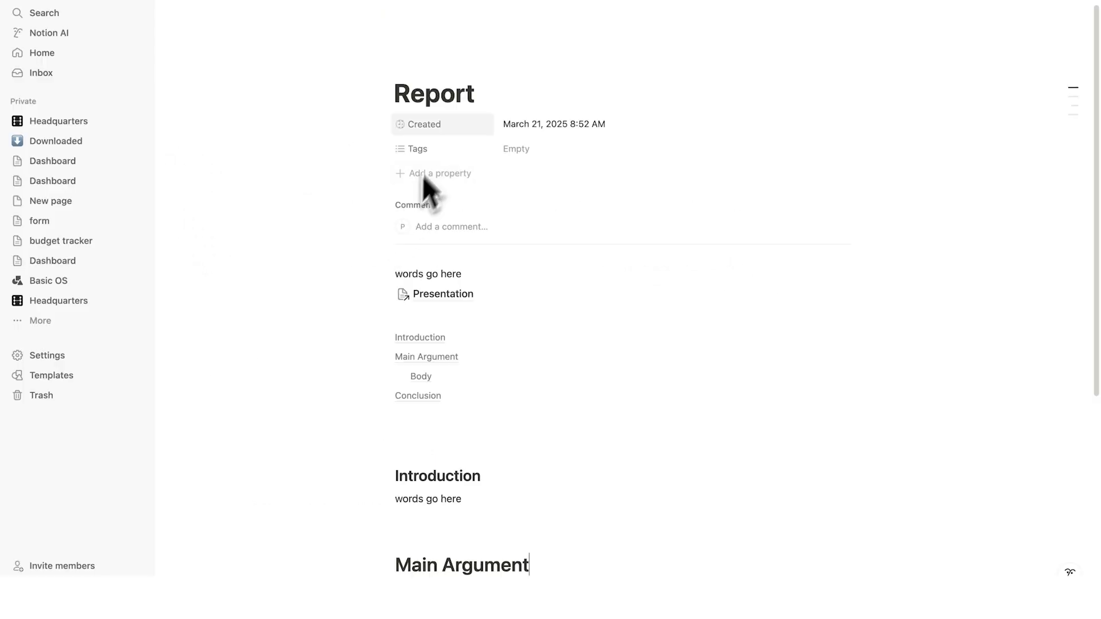
Add 'space is very big' below the table of contents, then open the linked Presentation page.
{"action": "left_click_drag", "start_coordinate": [408, 98], "coordinate": [500, 99]}
{"action": "left_click", "coordinate": [500, 99]}
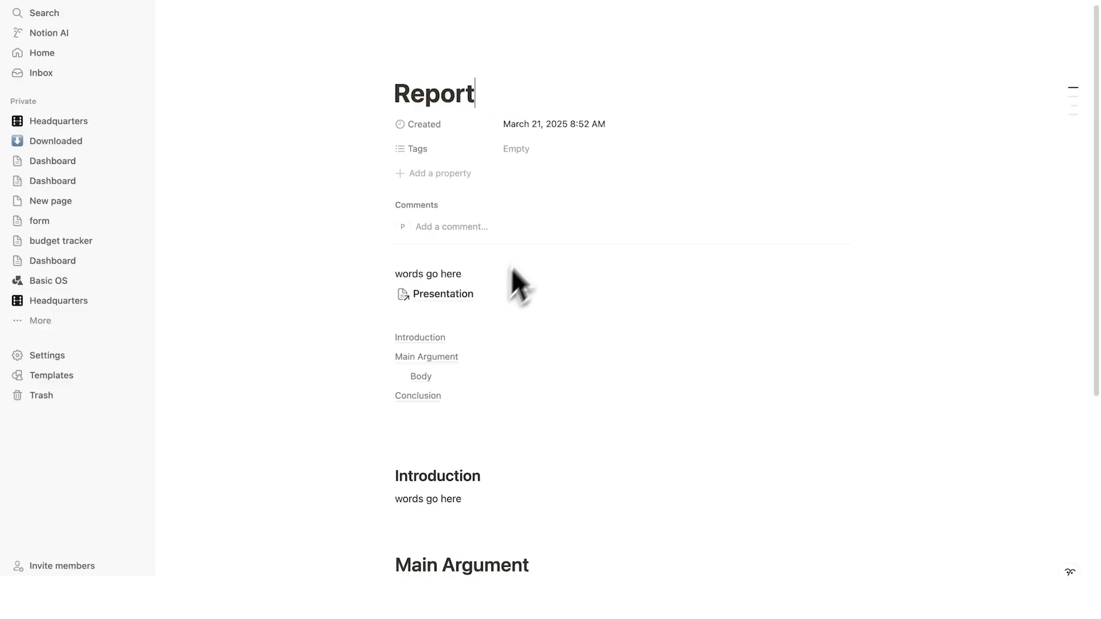
{"action": "mouse_move", "coordinate": [451, 306]}
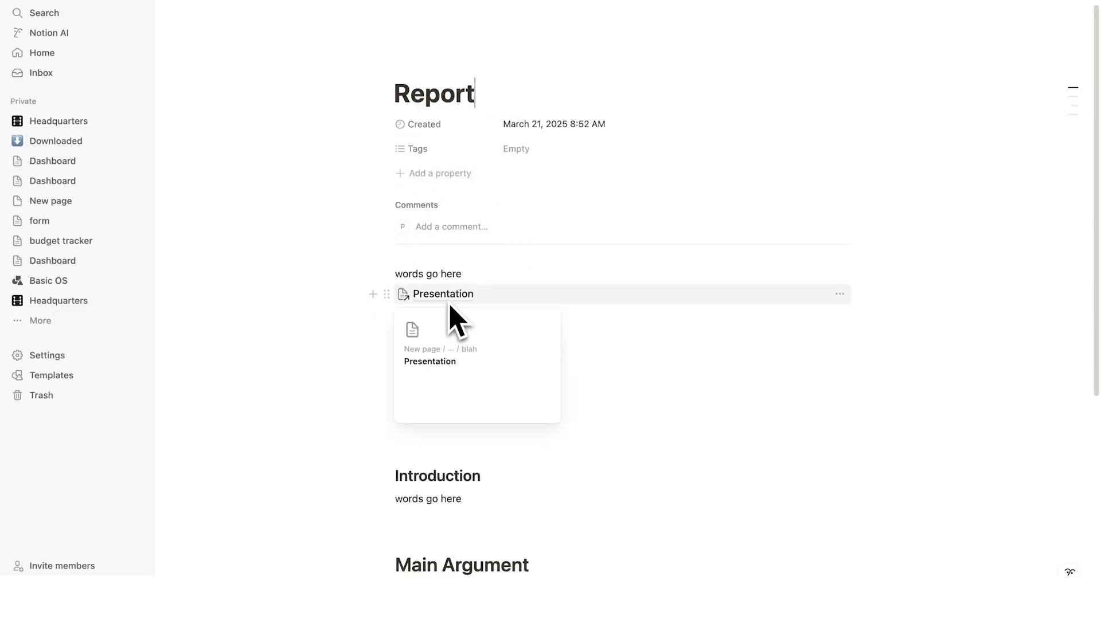
{"action": "scroll", "coordinate": [456, 315], "scroll_direction": "down", "scroll_amount": 5}
{"action": "scroll", "coordinate": [453, 313], "scroll_direction": "up", "scroll_amount": 3}
{"action": "left_click", "coordinate": [447, 322]}
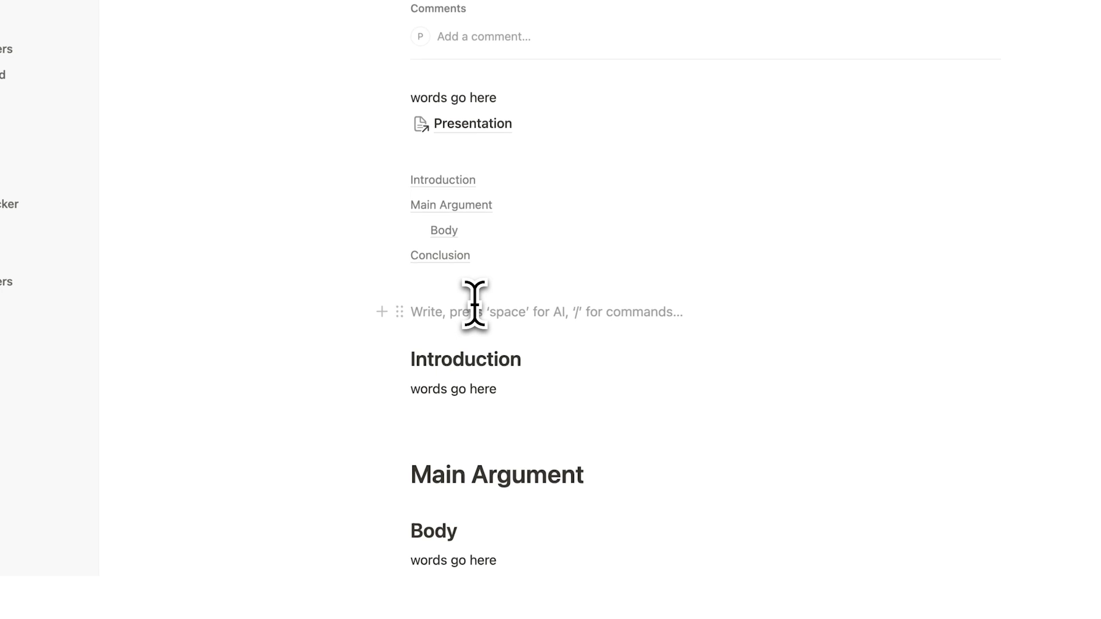
{"action": "key", "text": "Return"}
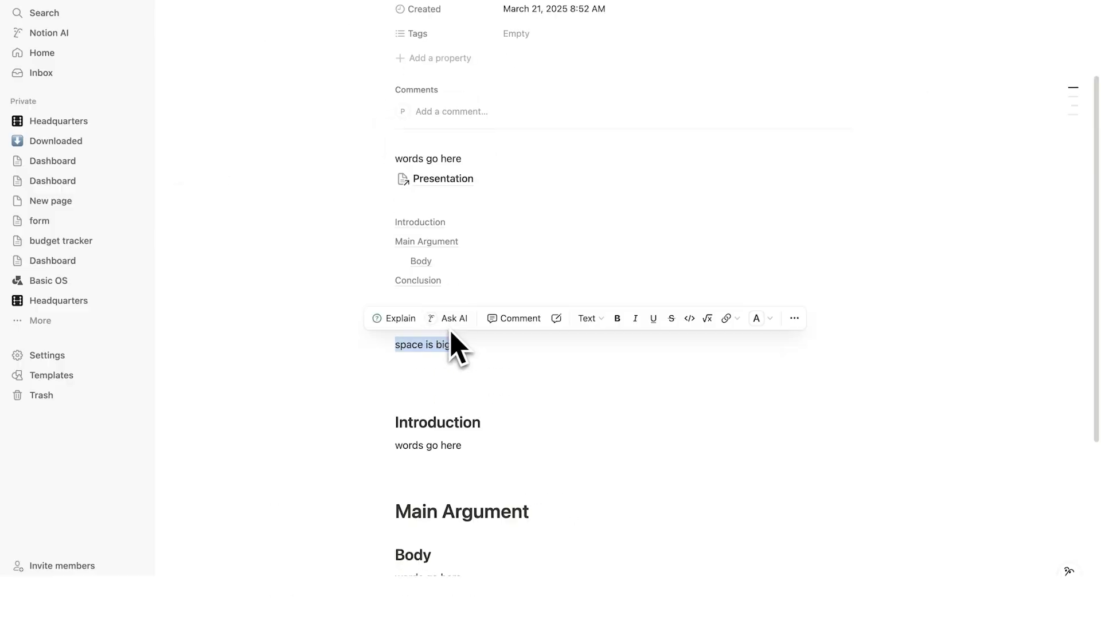
{"action": "left_click", "coordinate": [453, 179]}
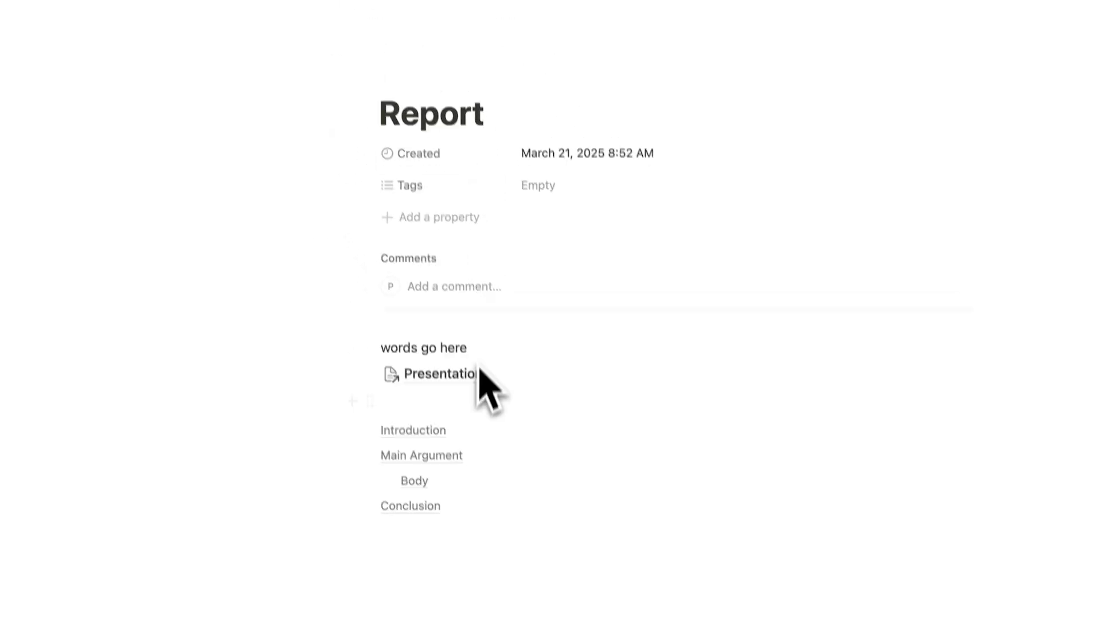
{"action": "left_click", "coordinate": [468, 336]}
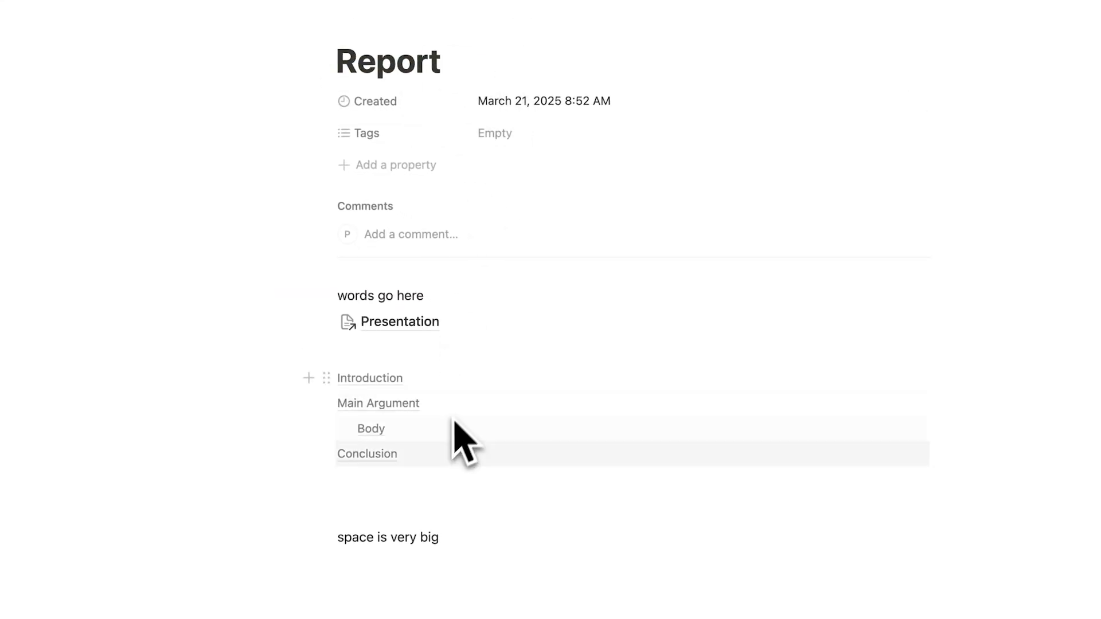
Copy 'space is very big' as a synced block into Presentation and delete 'space is big' there.
{"action": "scroll", "coordinate": [459, 418], "scroll_direction": "down", "scroll_amount": 3}
{"action": "left_click", "coordinate": [471, 367]}
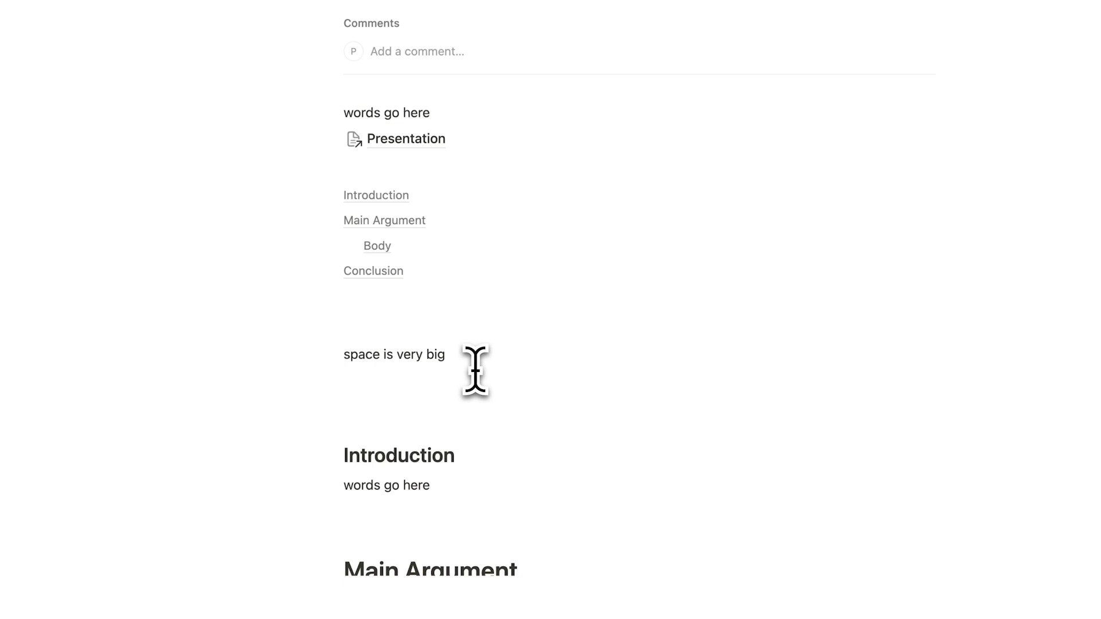
{"action": "key", "text": "Return"}
{"action": "type", "text": "/sy"}
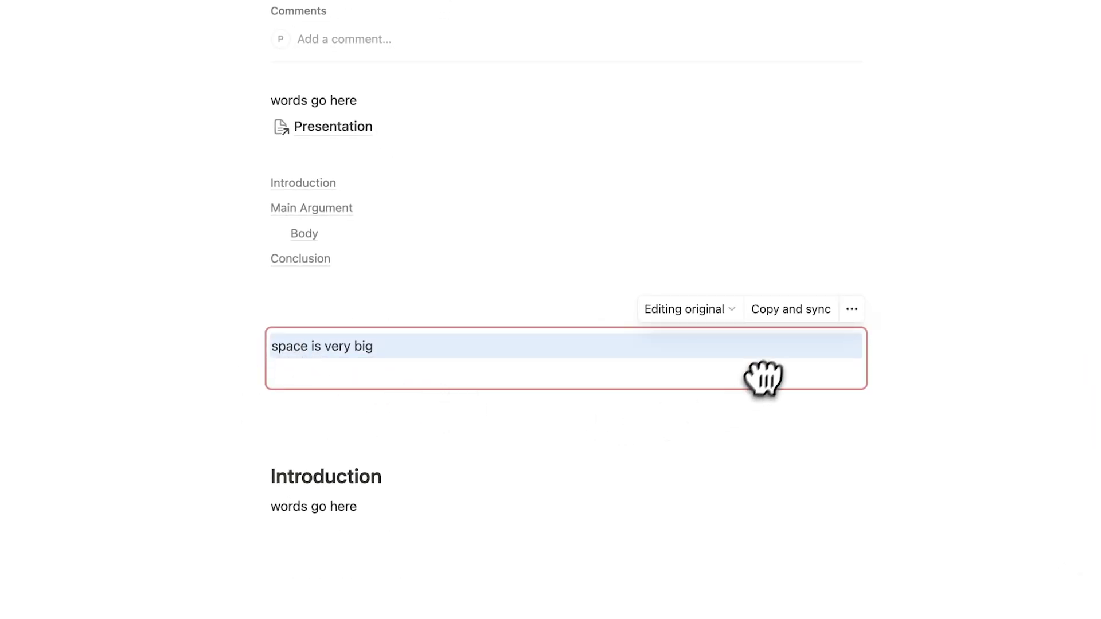
{"action": "left_click", "coordinate": [786, 316]}
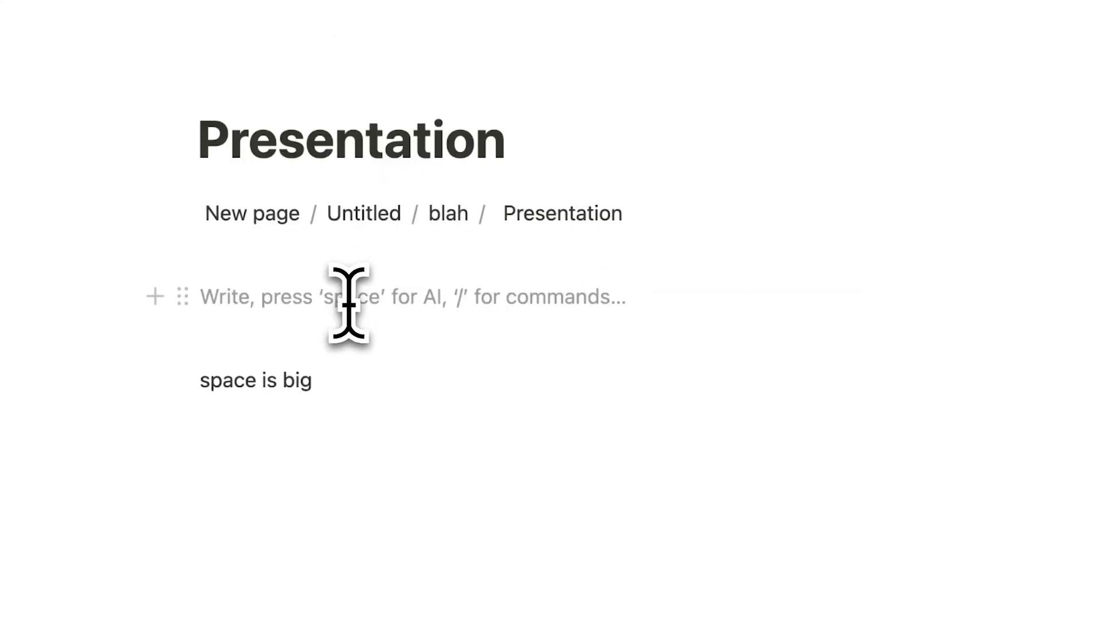
{"action": "type", "text": "space is very big"}
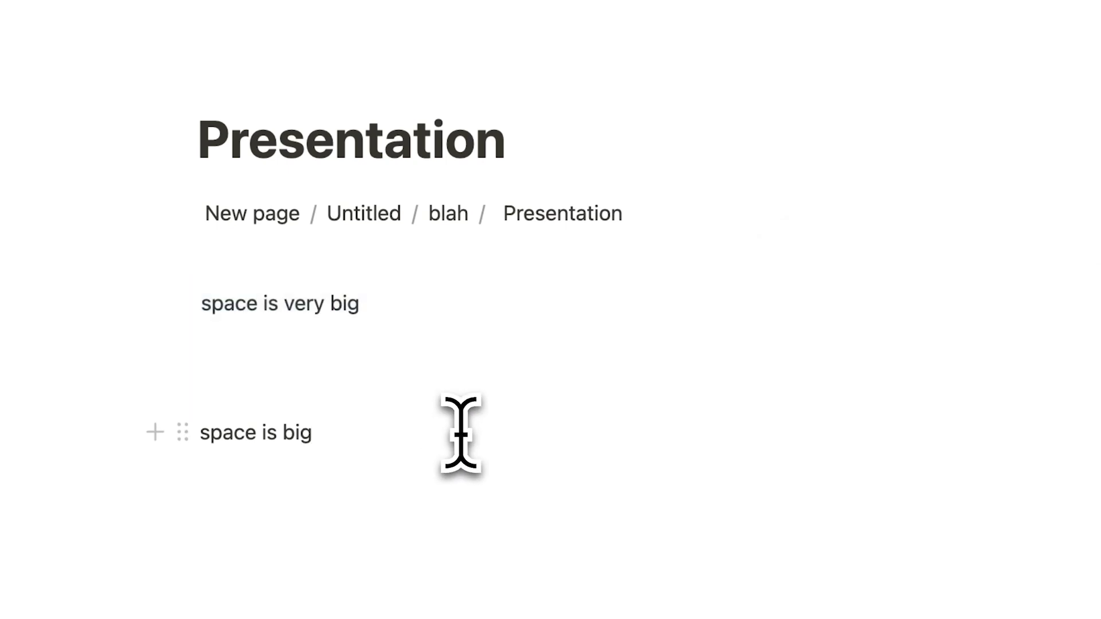
{"action": "triple_click", "coordinate": [460, 434]}
{"action": "key", "text": "BackSpace"}
{"action": "key", "text": "BackSpace"}
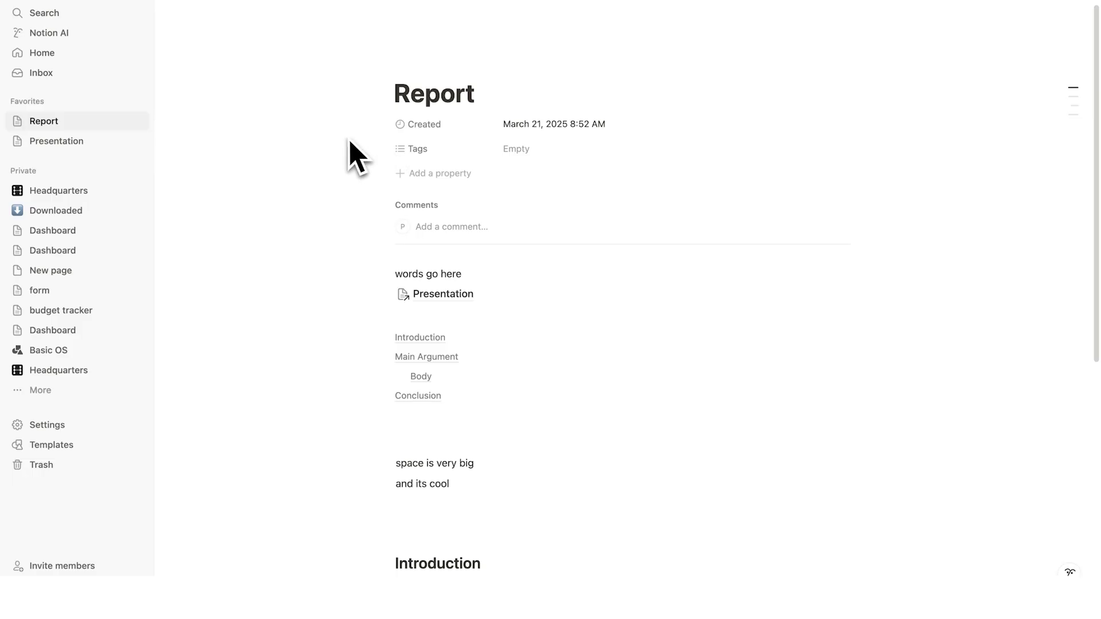
{"action": "left_click", "coordinate": [38, 16]}
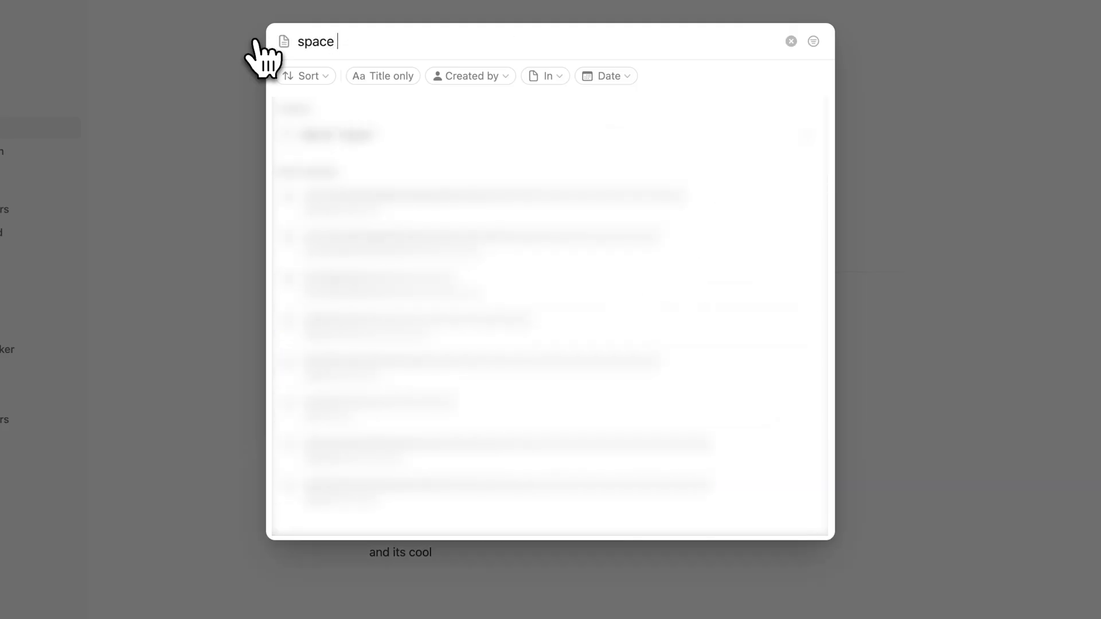
{"action": "type", "text": "is very"}
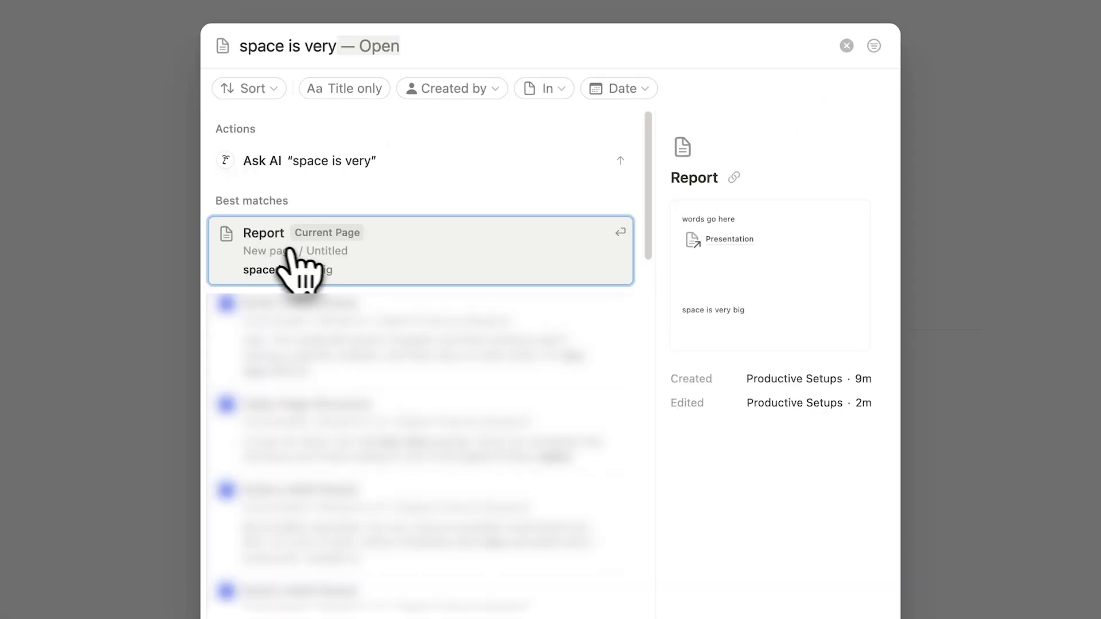
{"action": "left_click", "coordinate": [387, 257]}
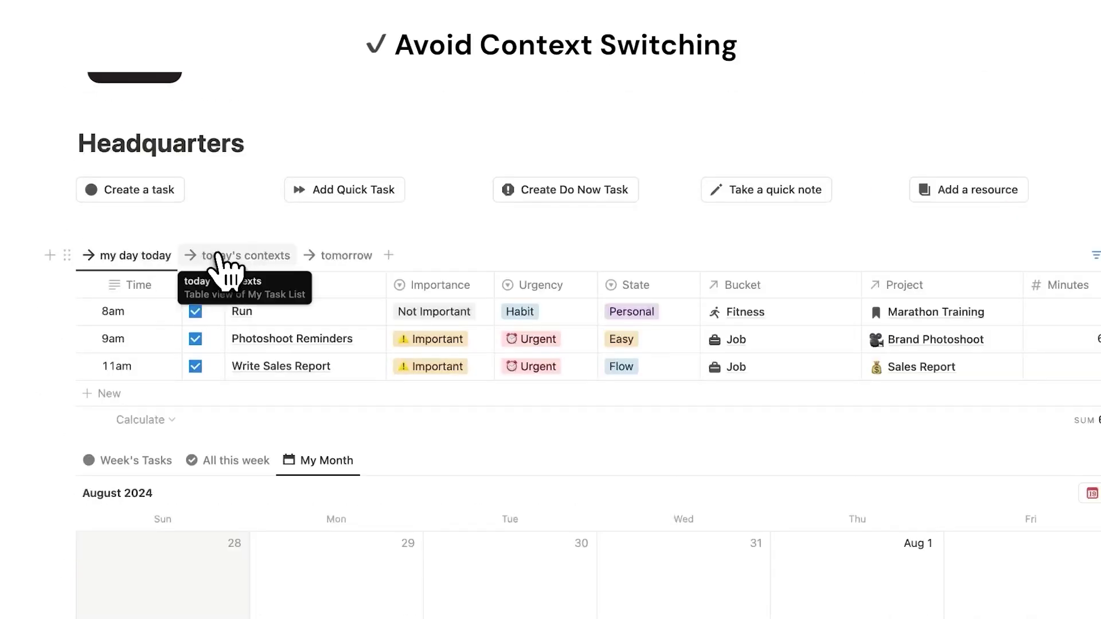
{"action": "left_click", "coordinate": [224, 255]}
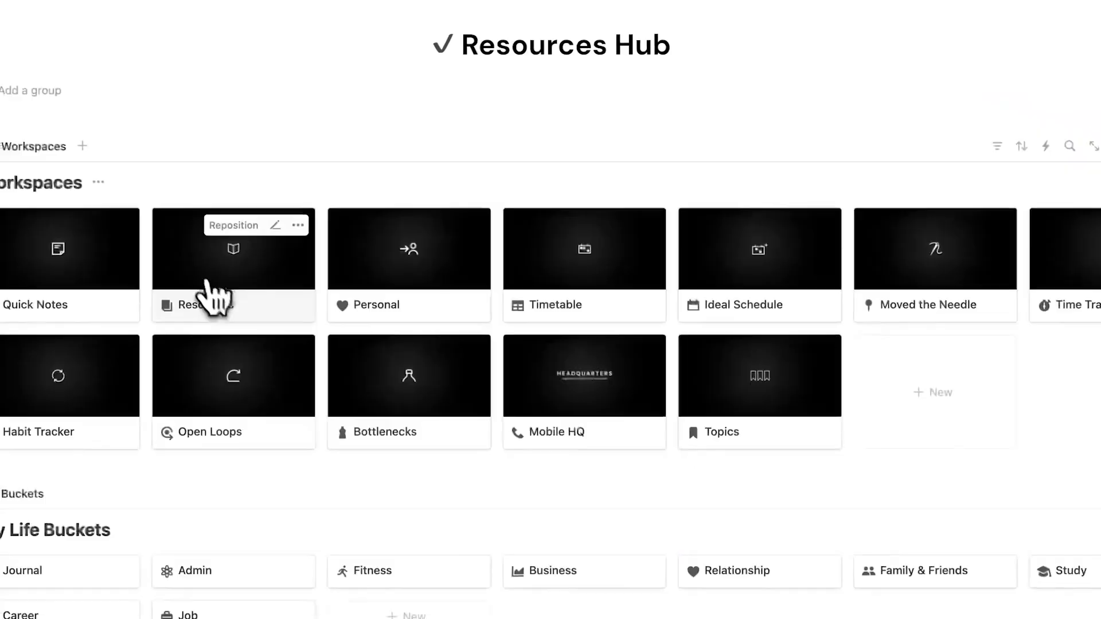
{"action": "left_click", "coordinate": [209, 295]}
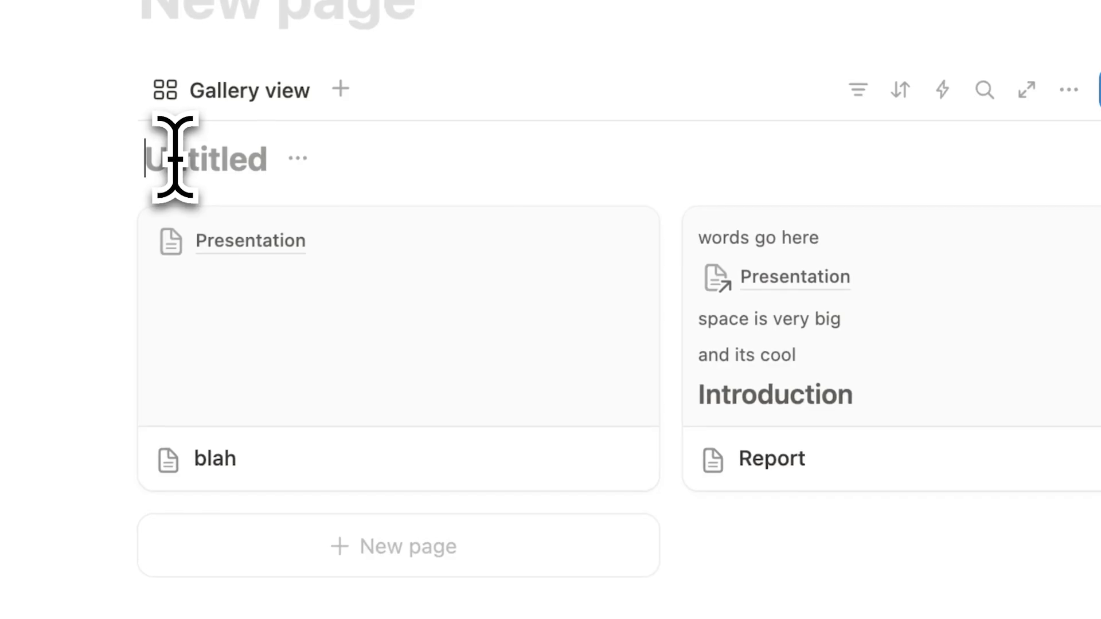
{"action": "type", "text": "Docs"}
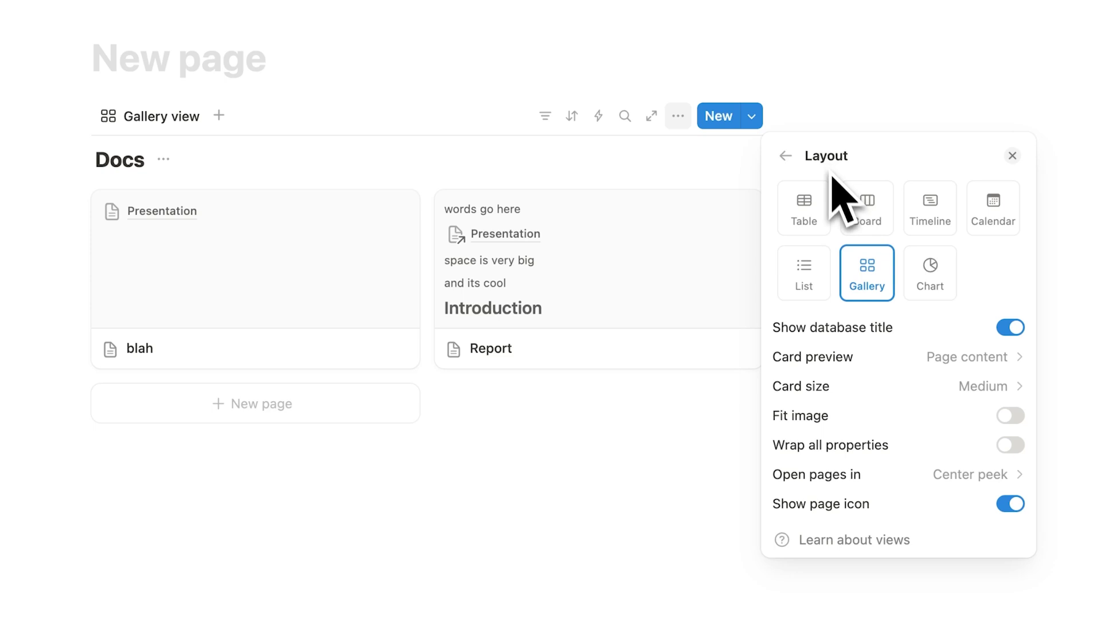
Insert a table database below the Docs gallery and start naming it 'Tasks'.
{"action": "left_click", "coordinate": [464, 558]}
{"action": "type", "text": "/data"}
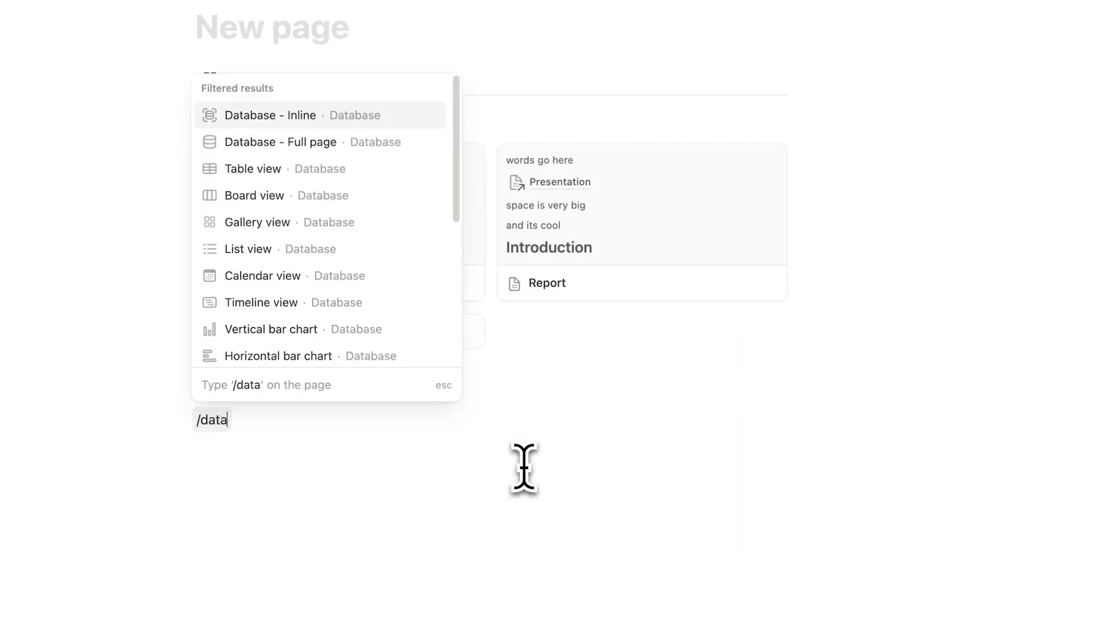
{"action": "left_click", "coordinate": [322, 168]}
{"action": "left_click", "coordinate": [886, 74]}
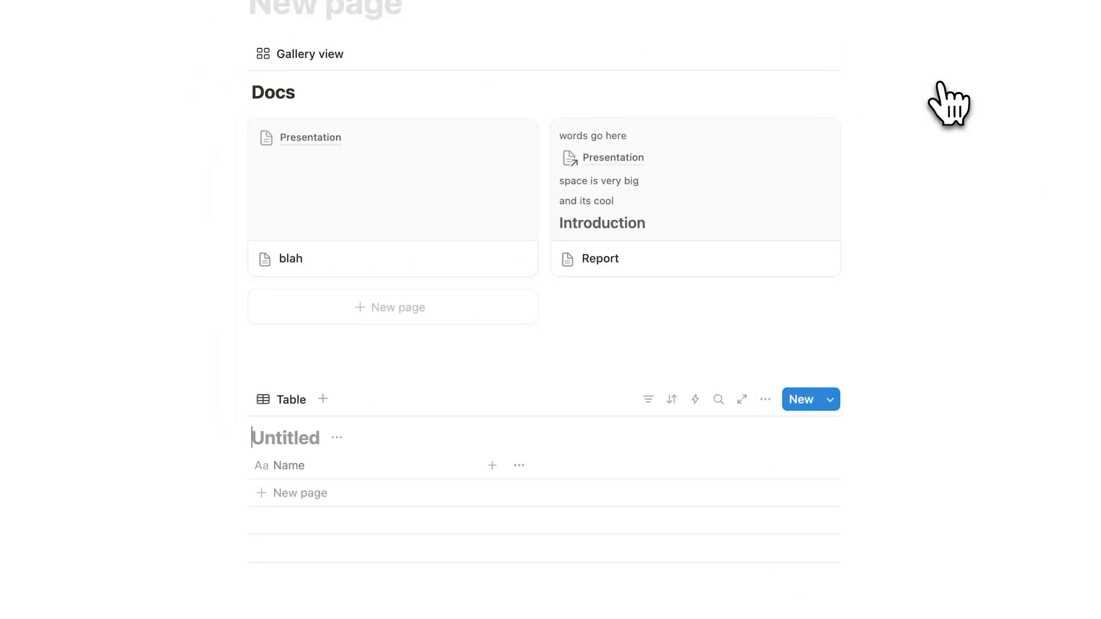
{"action": "left_click", "coordinate": [395, 386]}
Add a Relation property to the Tasks table linking it to the Docs database.
{"action": "type", "text": "Tasks"}
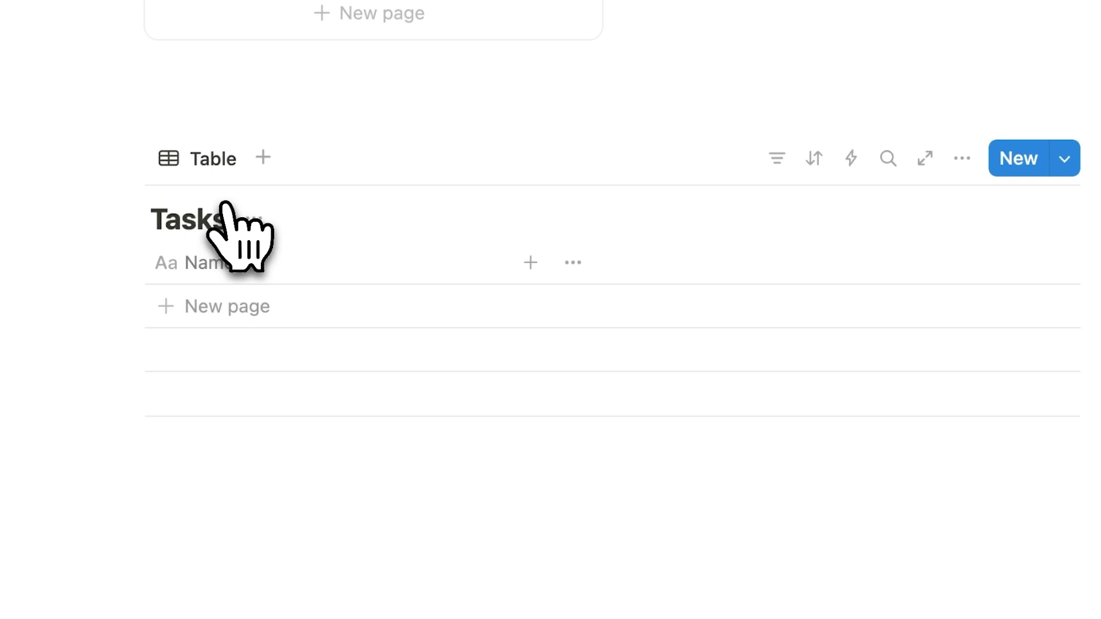
{"action": "left_click", "coordinate": [531, 263]}
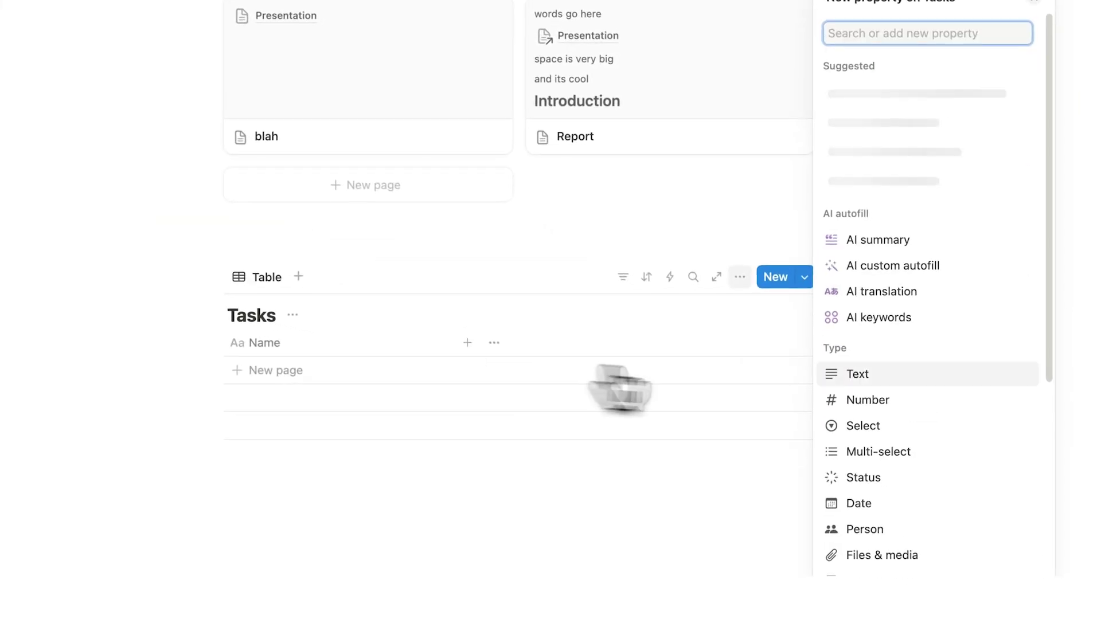
{"action": "scroll", "coordinate": [915, 344], "scroll_direction": "down", "scroll_amount": 3}
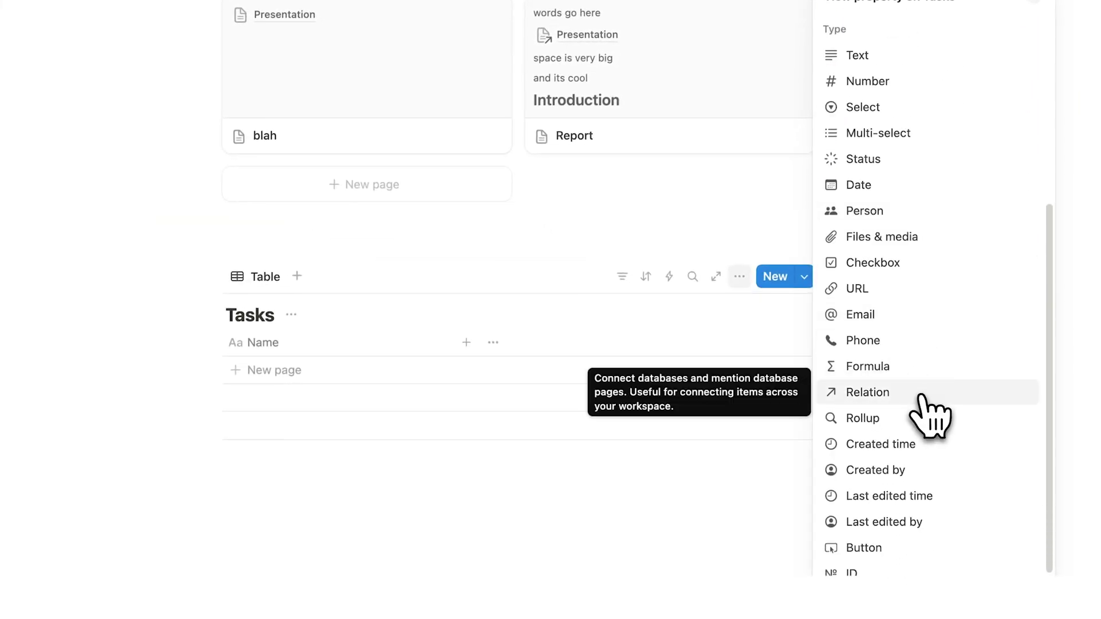
{"action": "left_click", "coordinate": [922, 398]}
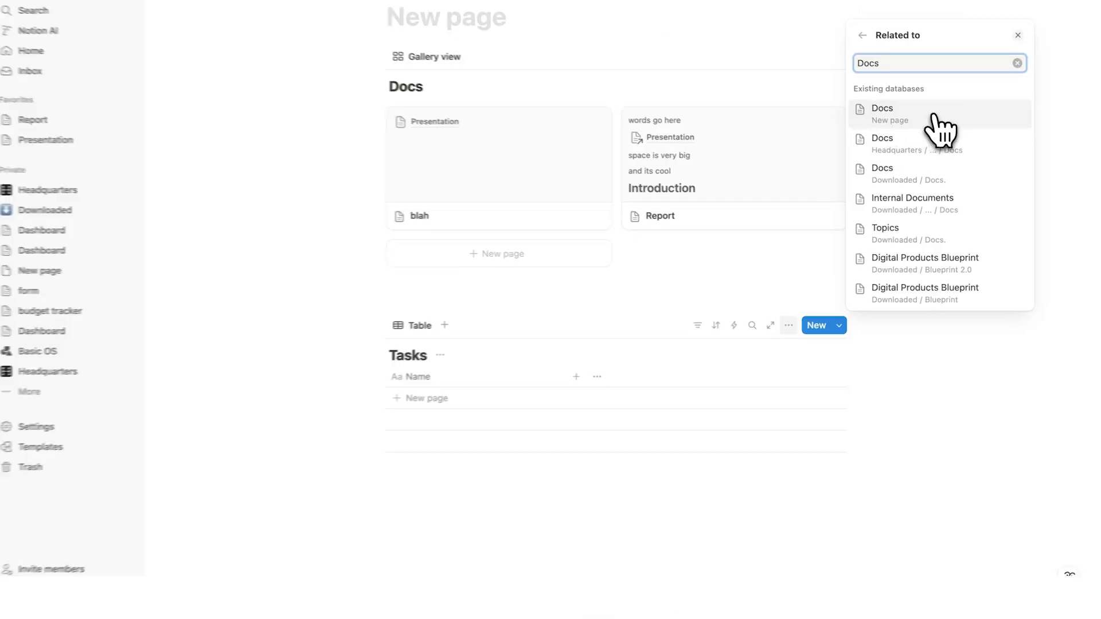
{"action": "left_click", "coordinate": [935, 117]}
Add a 'Write Report' task and link it to the Report doc.
{"action": "left_click", "coordinate": [451, 403]}
{"action": "type", "text": "Write Repo"}
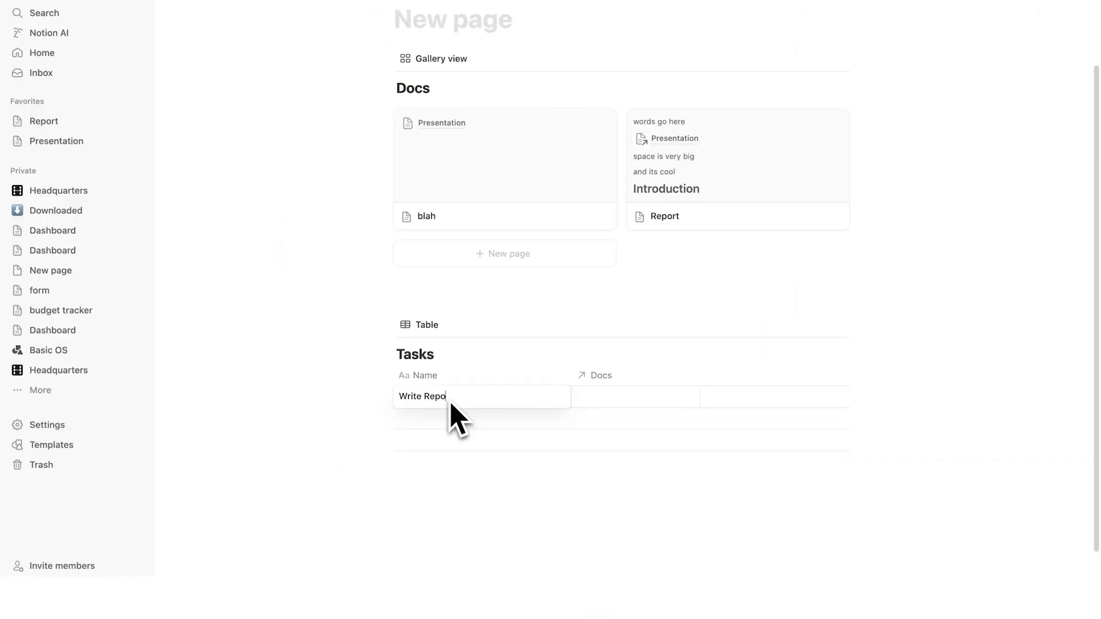
{"action": "type", "text": "rt"}
{"action": "key", "text": "Escape"}
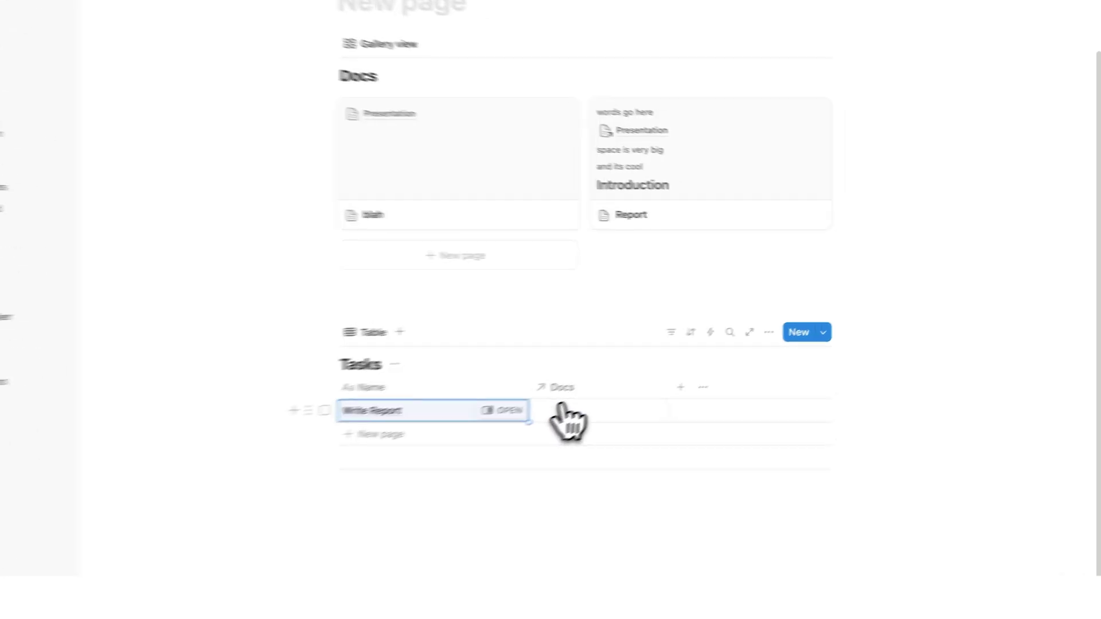
{"action": "left_click", "coordinate": [599, 400]}
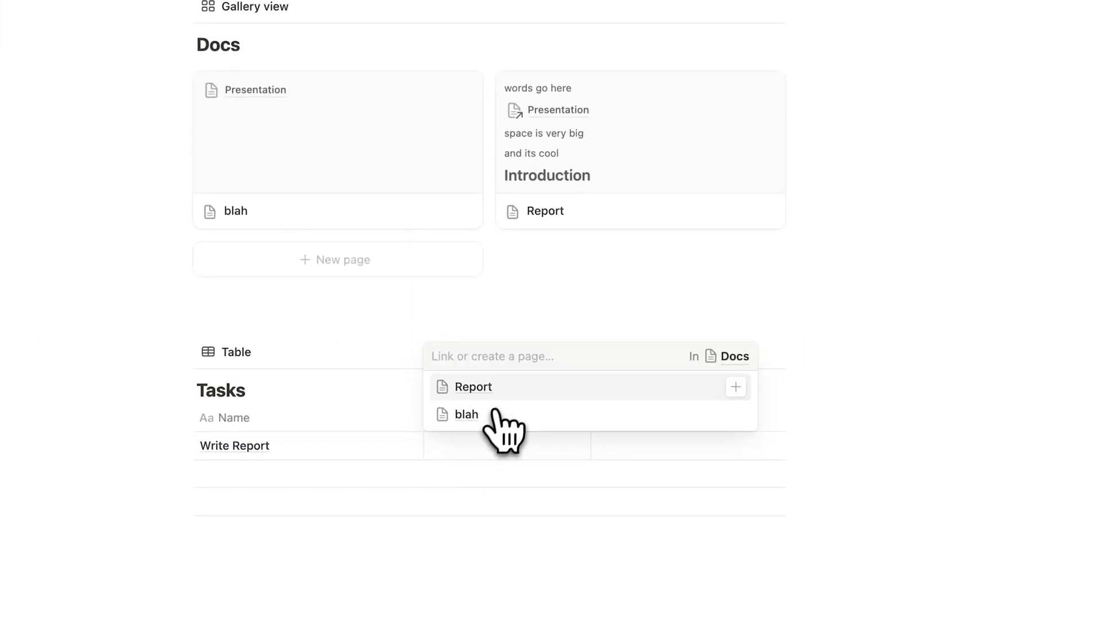
{"action": "left_click", "coordinate": [503, 398]}
{"action": "key", "text": "Escape"}
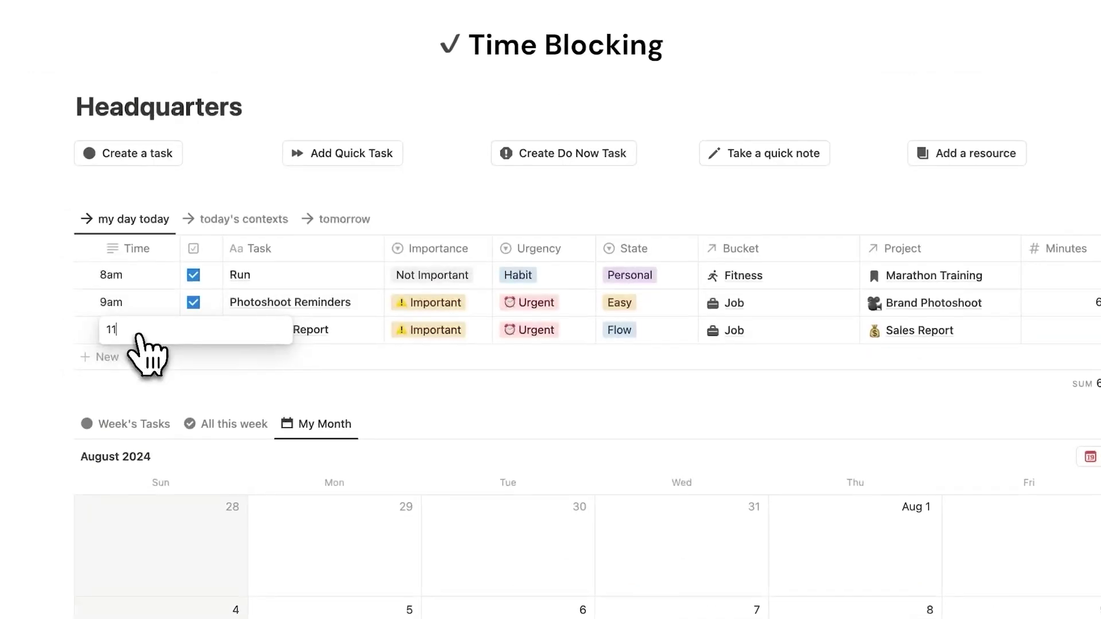
Switch to the today's contexts view and open the Time Track card as a peek.
{"action": "type", "text": "am"}
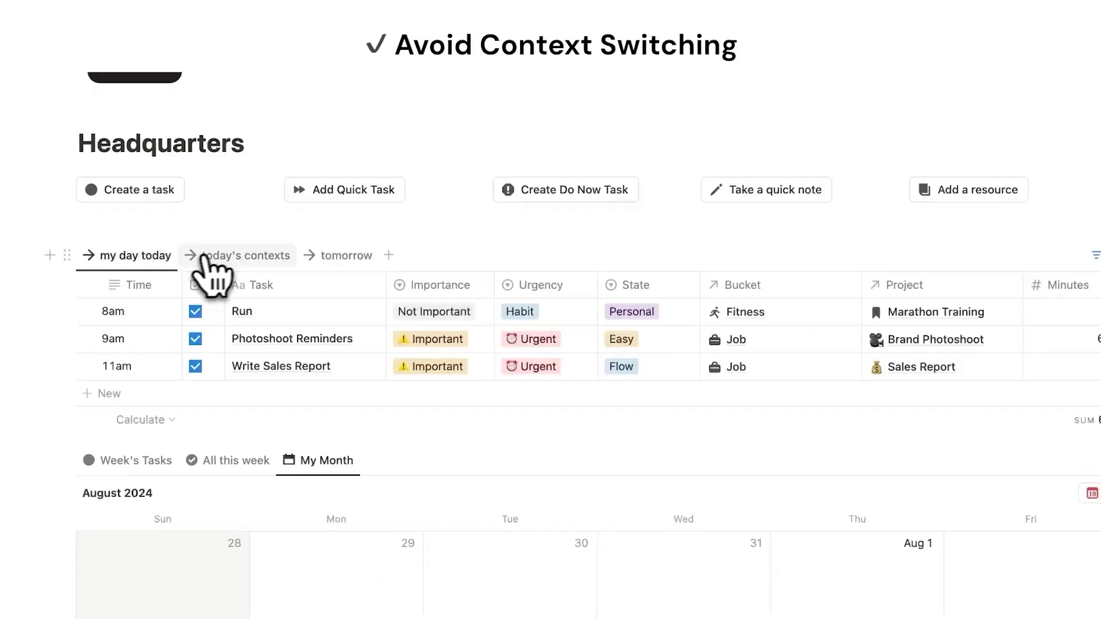
{"action": "left_click", "coordinate": [216, 270]}
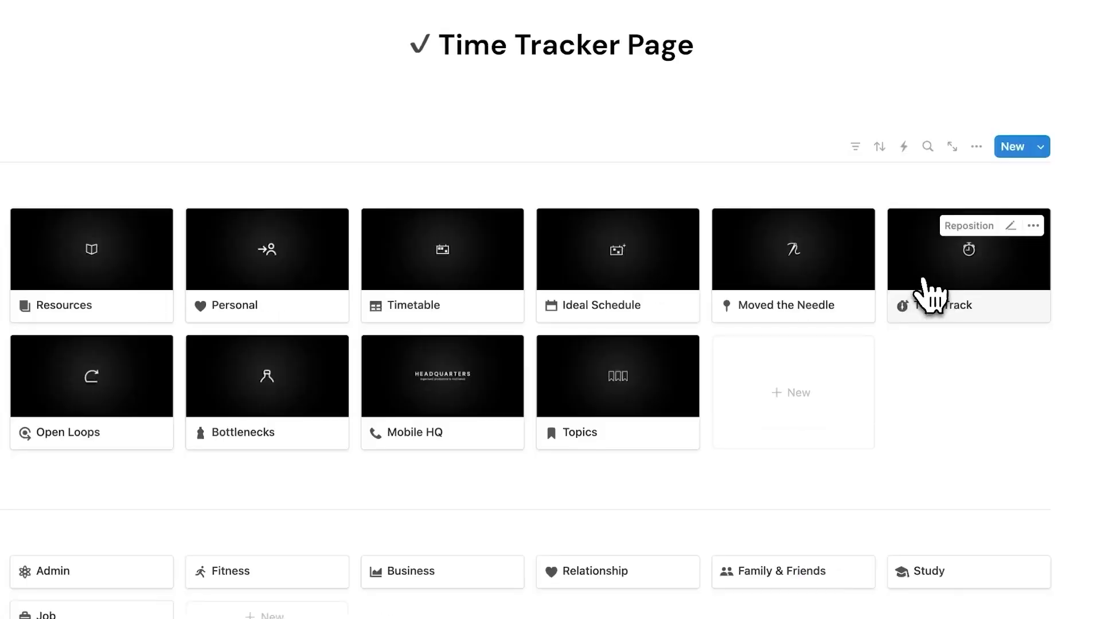
{"action": "left_click", "coordinate": [861, 292]}
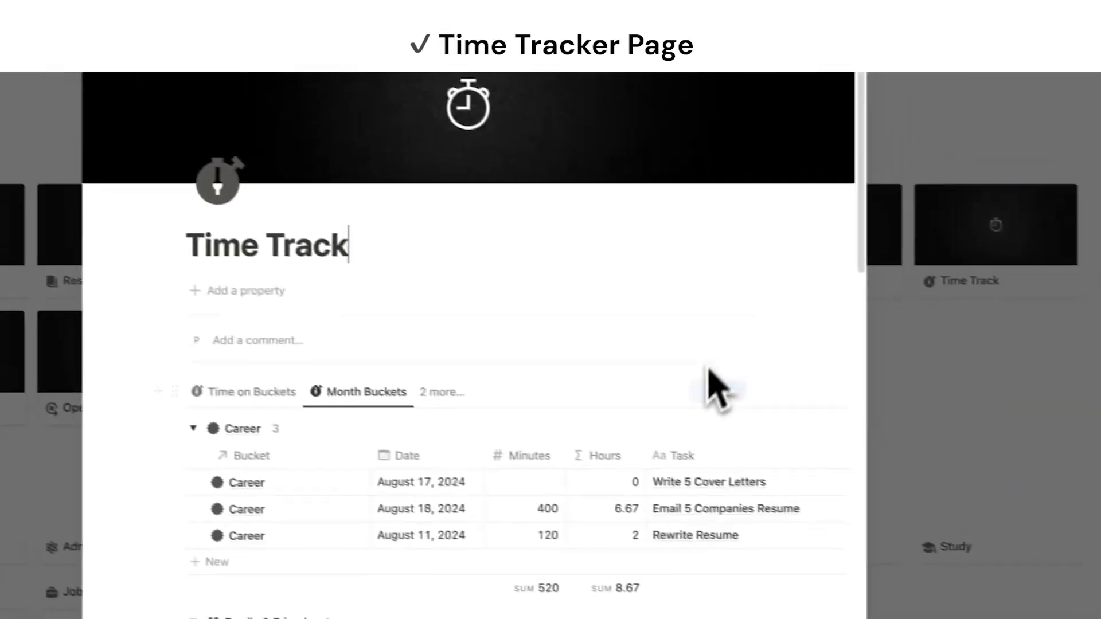